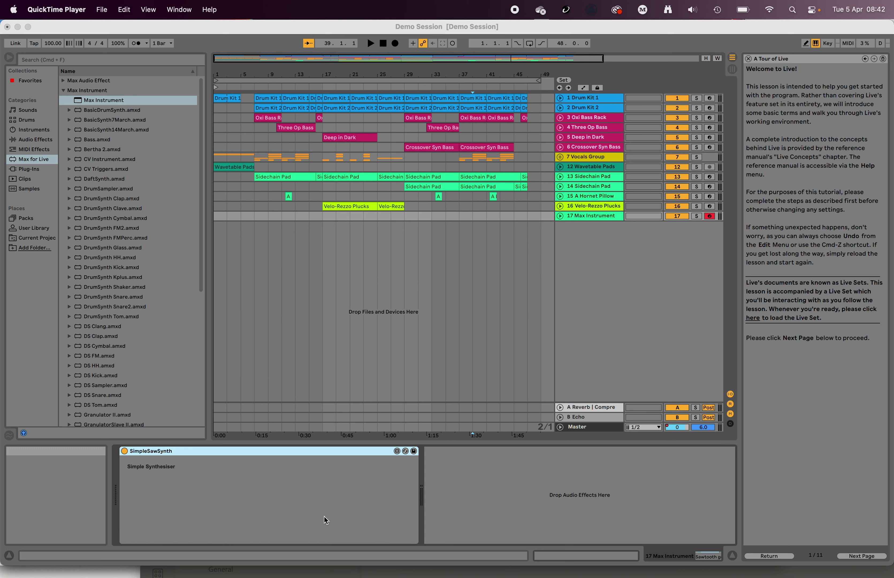
# Step: Open the SimpleSawSynth device's patch for editing in Max, with its objects enlarged to 150%
pyautogui.click(392, 512)
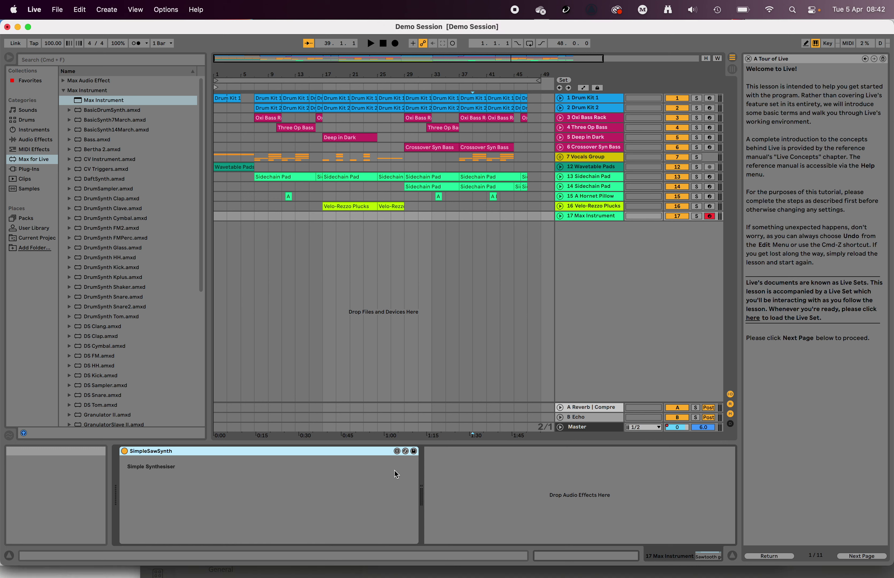
pyautogui.click(397, 450)
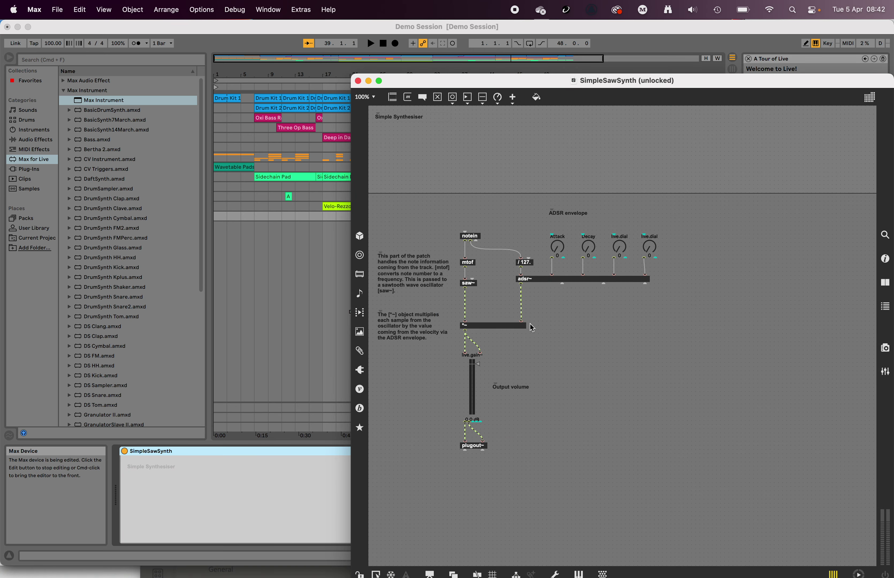
pyautogui.moveTo(470, 77); pyautogui.dragTo(286, 39)
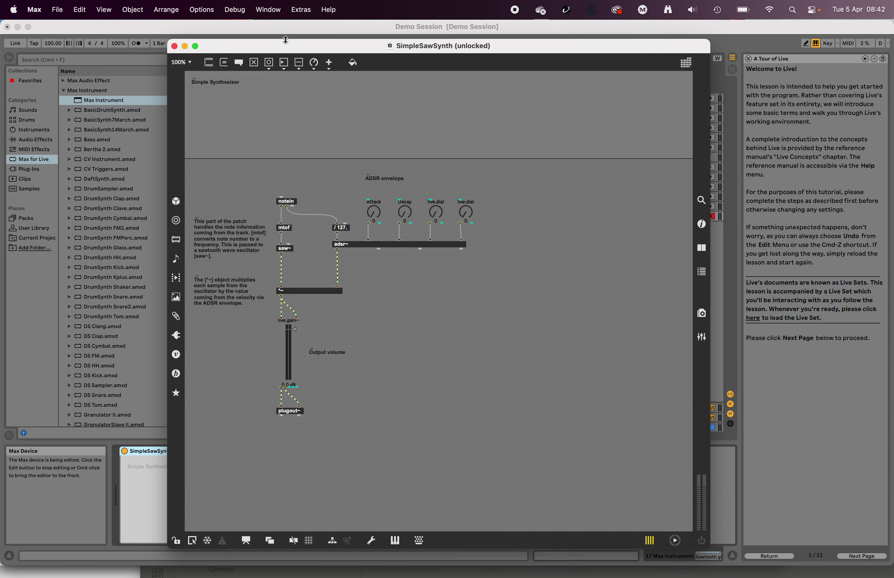
pyautogui.press('super+equal')
pyautogui.press('super+equal')
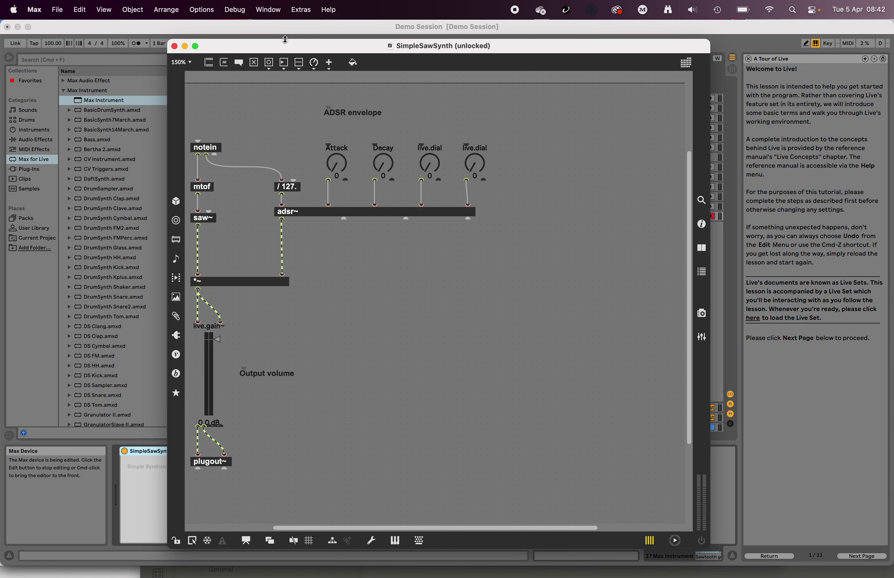
pyautogui.hscroll(-5, 339, 192)
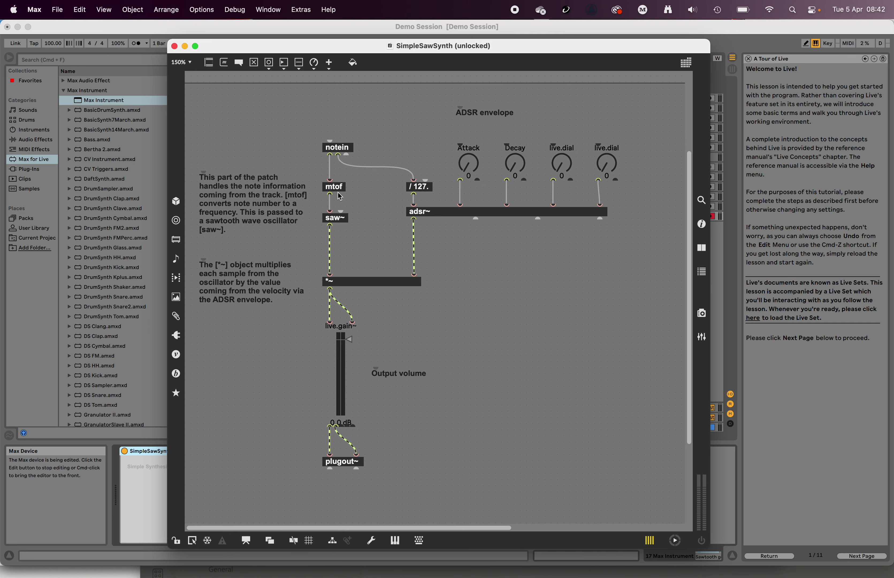
pyautogui.scroll(8, 340, 196)
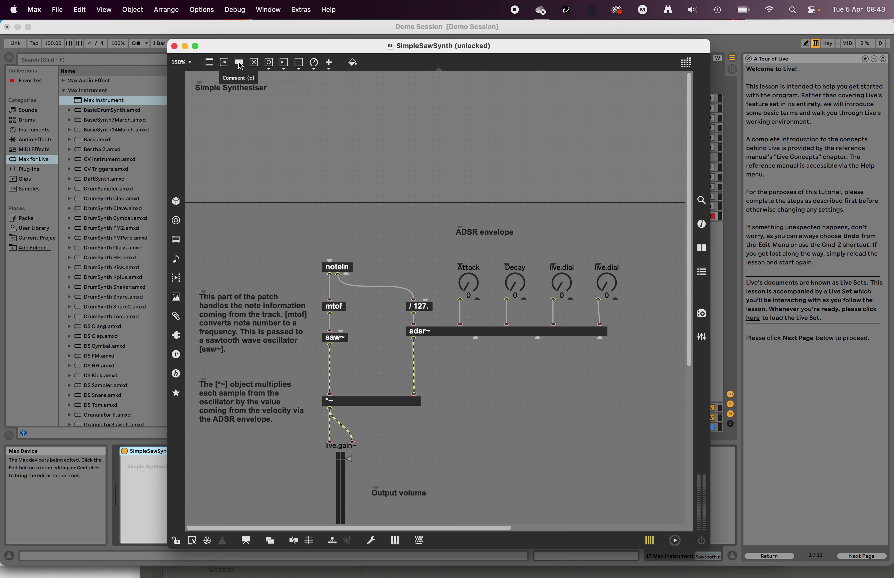
# Step: Try out a comment reading "This is a comment" below the adsr~ object and delete it
pyautogui.write('c')
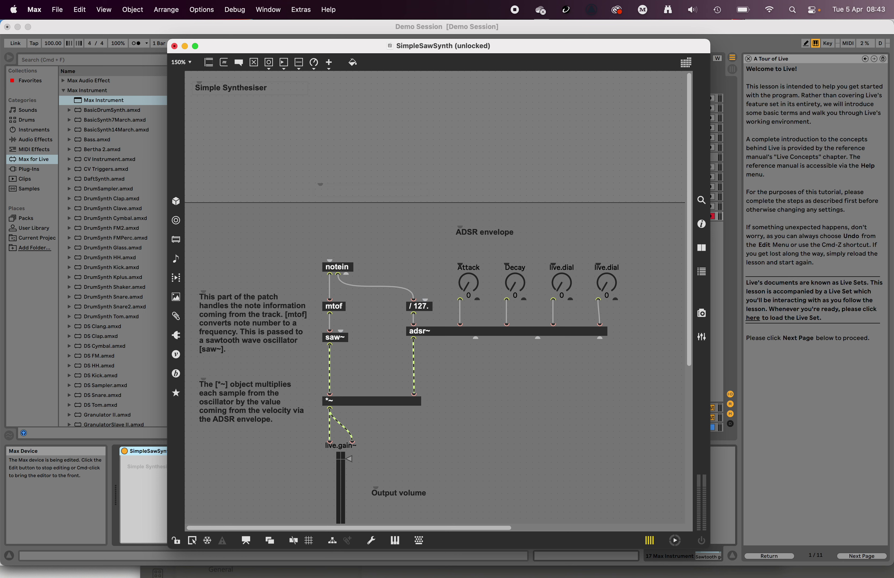
pyautogui.write('This is a comment')
pyautogui.click(341, 194)
pyautogui.moveTo(341, 194); pyautogui.dragTo(559, 398)
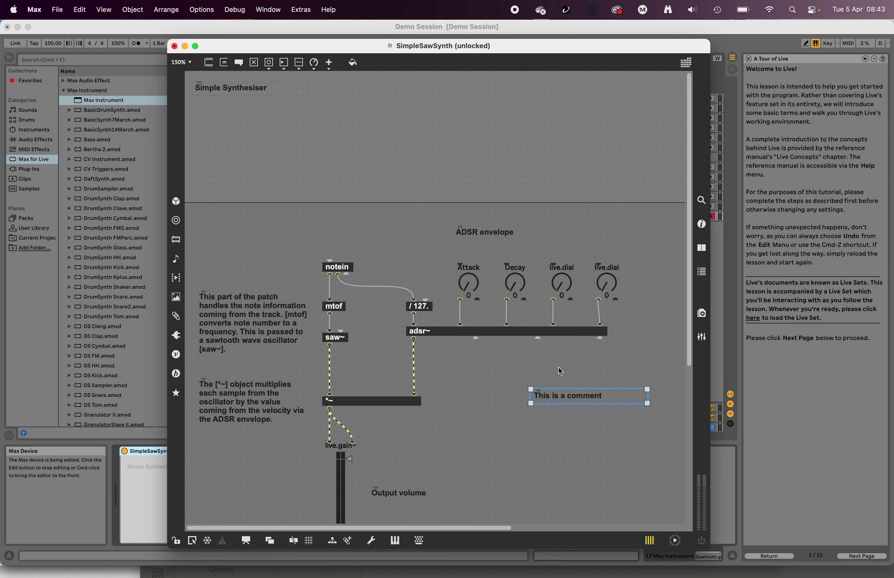
pyautogui.press('BackSpace')
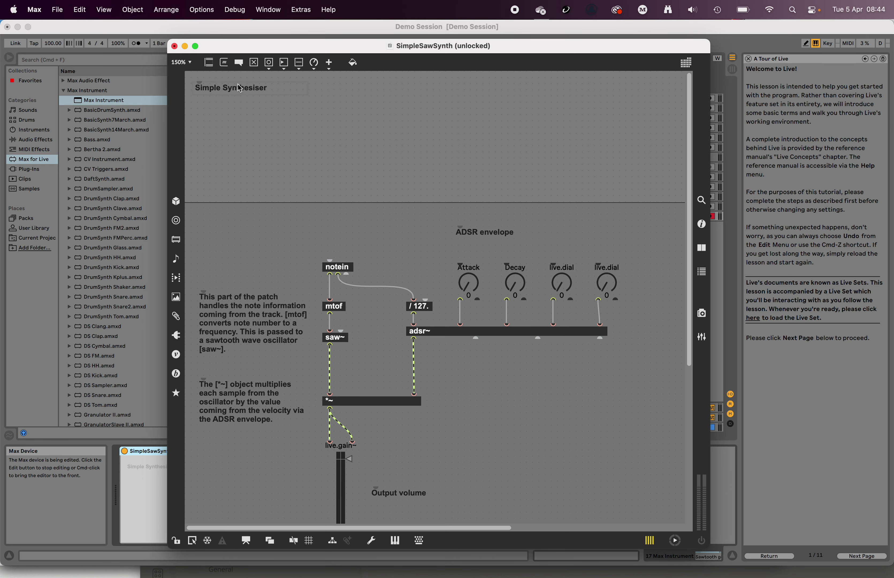
# Step: Set the font size of the "Simple Synthesiser" title comment to 16 in its inspector
pyautogui.moveTo(244, 48); pyautogui.dragTo(133, 30)
pyautogui.click(116, 69)
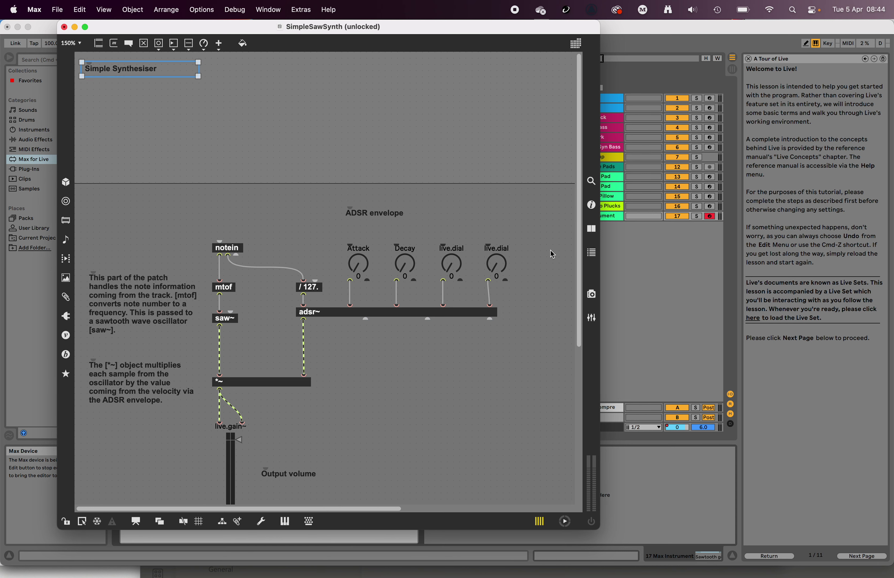
pyautogui.click(591, 205)
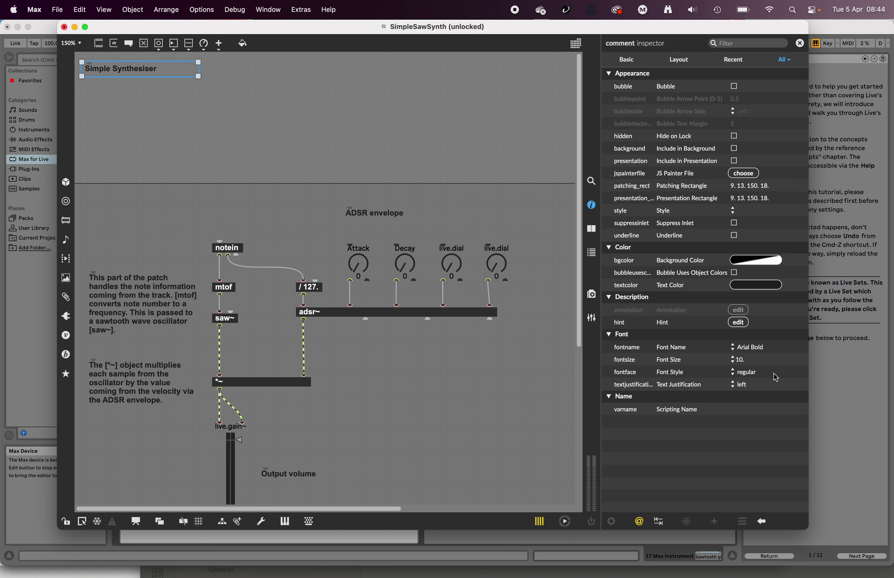
pyautogui.doubleClick(741, 360)
pyautogui.write('16')
pyautogui.press('Return')
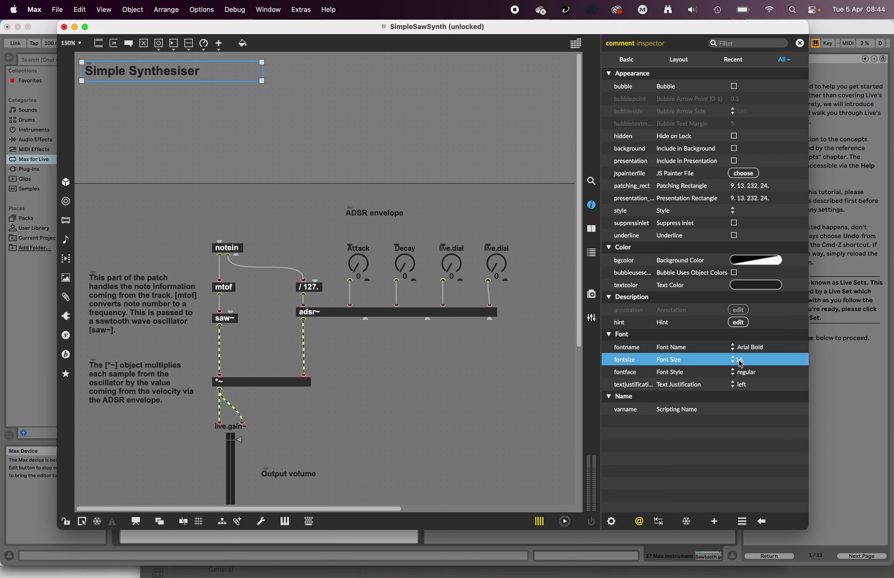
# Step: Narrow the title comment's box to about 165 wide around its text and save the device
pyautogui.click(270, 95)
pyautogui.click(222, 77)
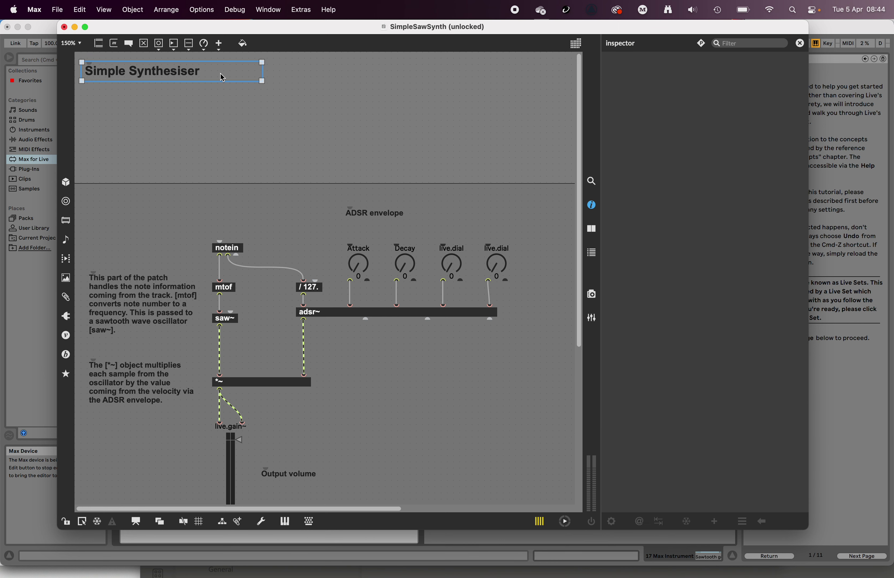
pyautogui.moveTo(263, 80); pyautogui.dragTo(177, 73)
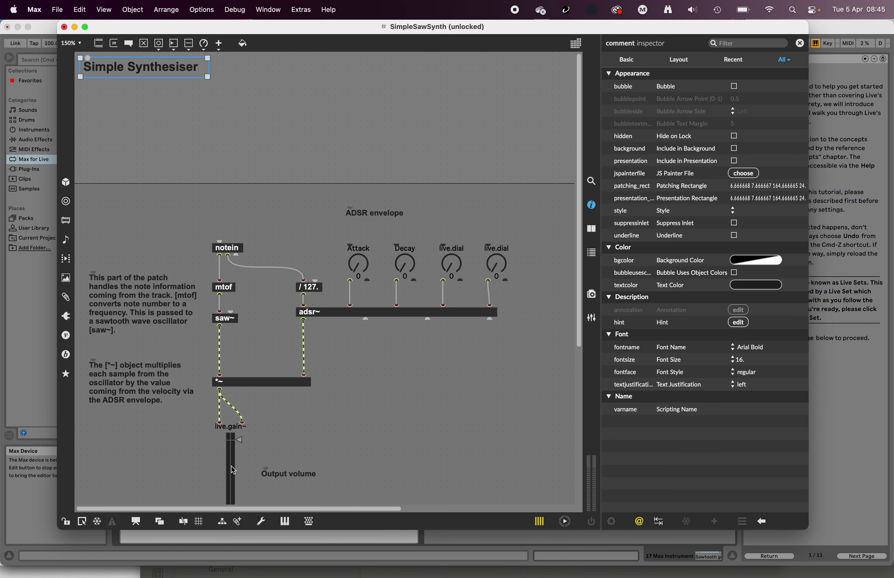
pyautogui.moveTo(228, 35); pyautogui.dragTo(452, 64)
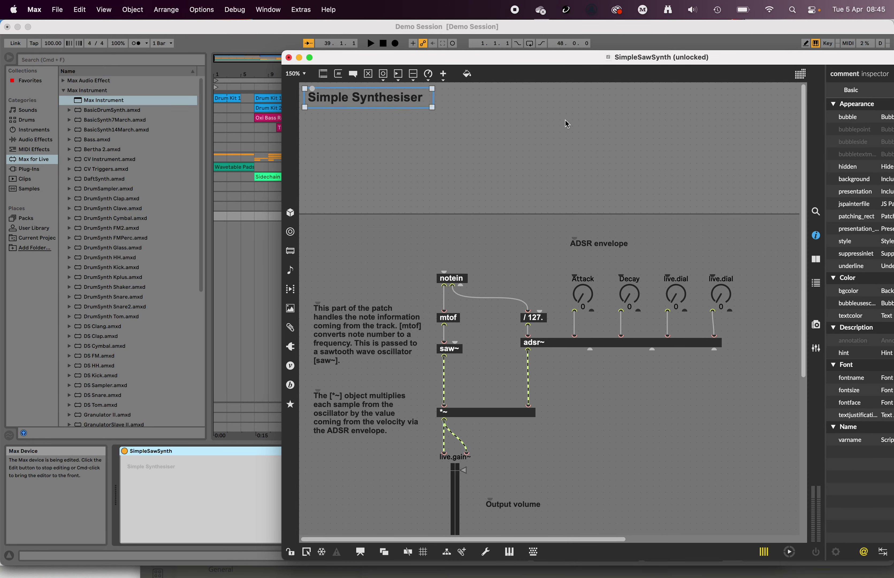
pyautogui.press('super+s')
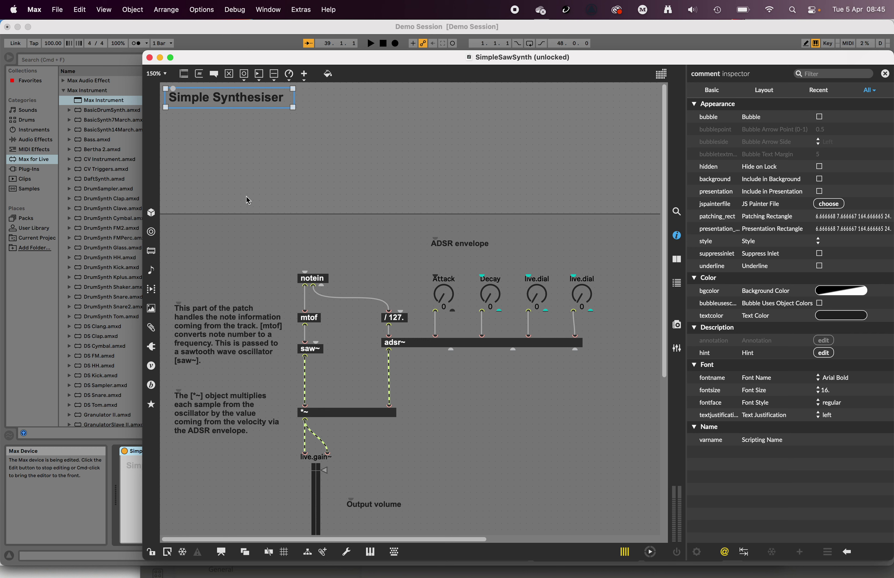
# Step: Add the "Simple Synthesiser" title comment to the presentation
pyautogui.rightClick(237, 104)
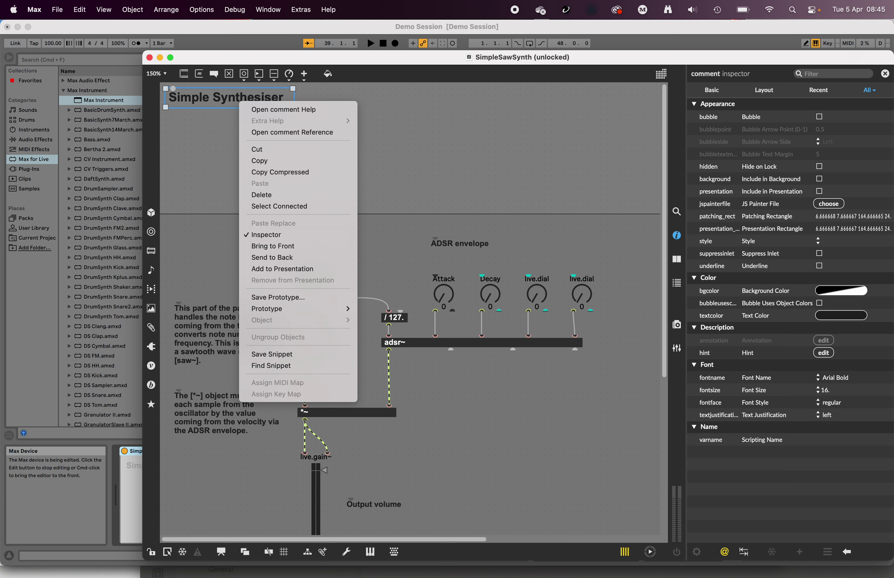
pyautogui.click(286, 268)
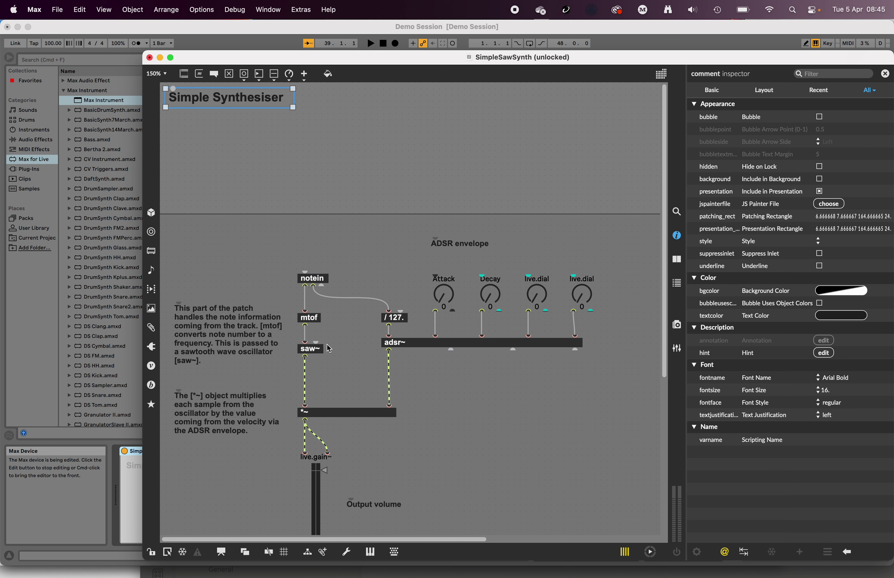
pyautogui.click(332, 154)
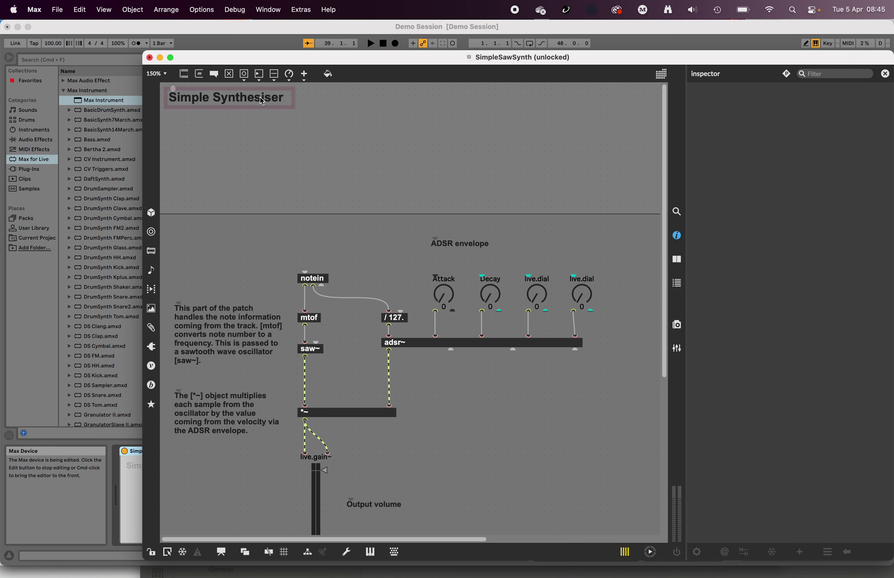
# Step: Add the "ADSR envelope" comment and the four dials together to the presentation
pyautogui.moveTo(420, 221); pyautogui.dragTo(590, 301)
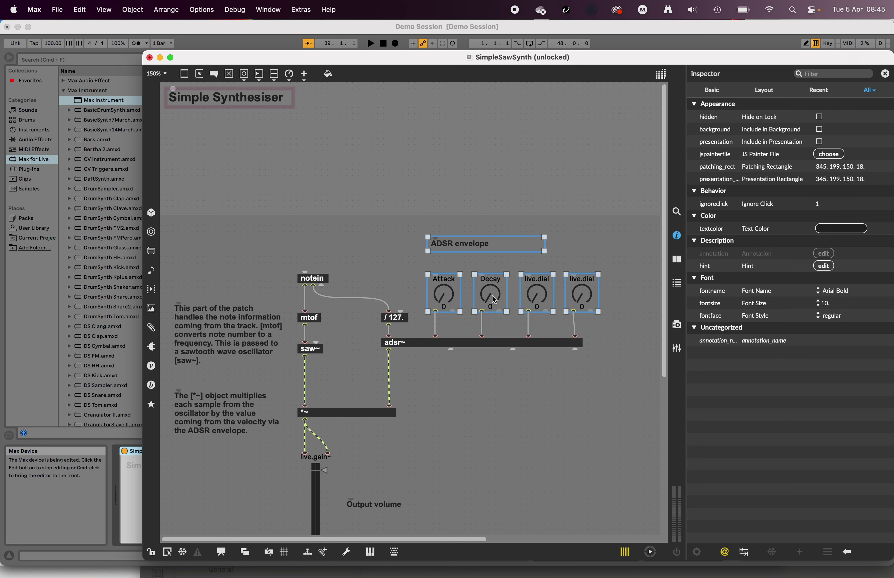
pyautogui.rightClick(440, 291)
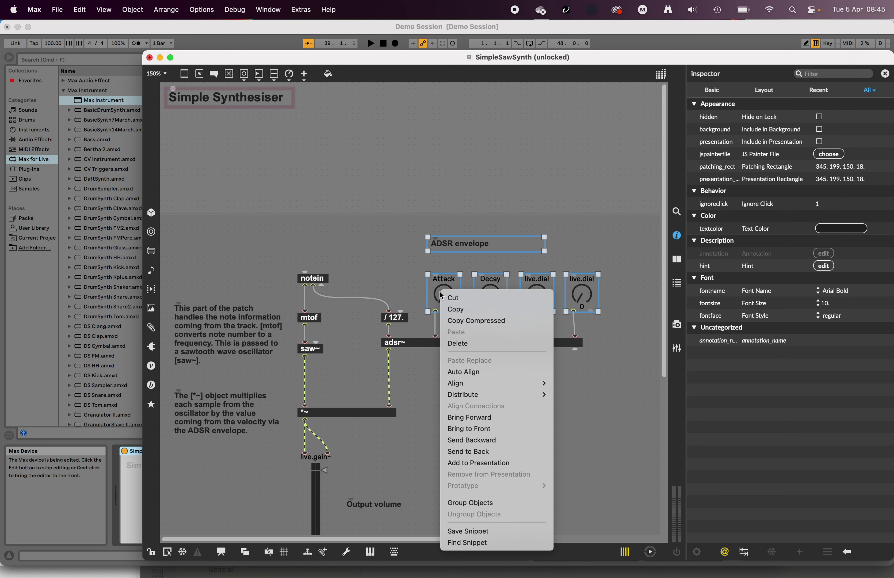
pyautogui.click(498, 463)
# Step: Add the live.gain~ slider and the "Output volume" comment to the presentation
pyautogui.moveTo(395, 472); pyautogui.dragTo(309, 532)
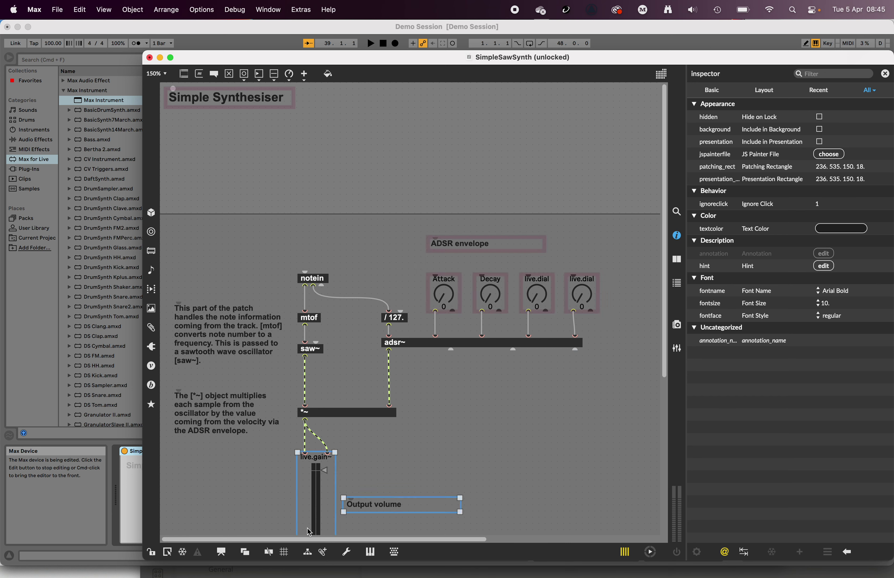
pyautogui.click(445, 438)
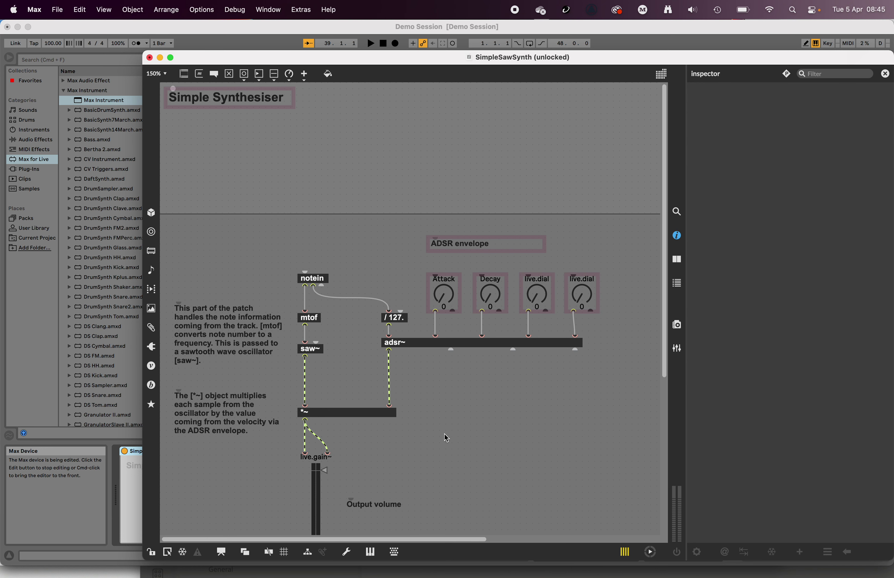
pyautogui.moveTo(389, 472); pyautogui.dragTo(312, 525)
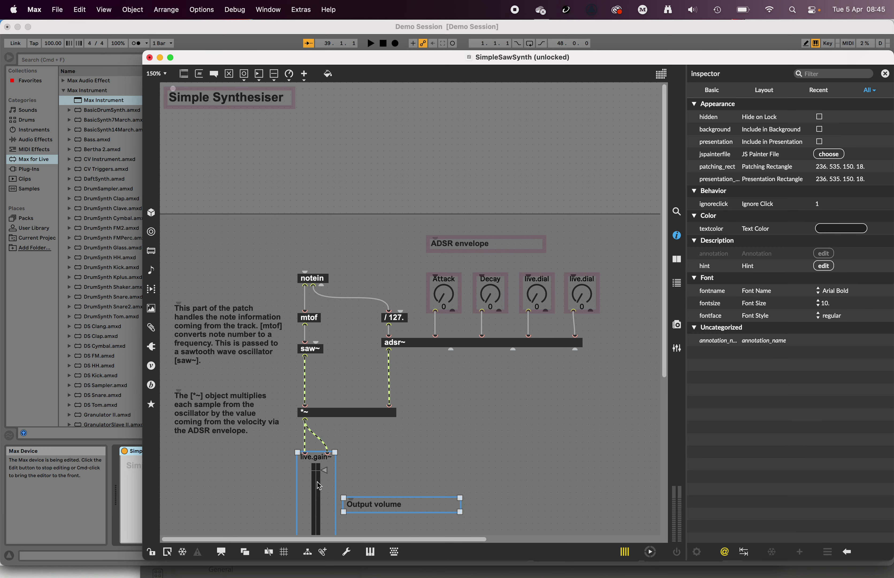
pyautogui.press('super+shift+p')
pyautogui.click(469, 389)
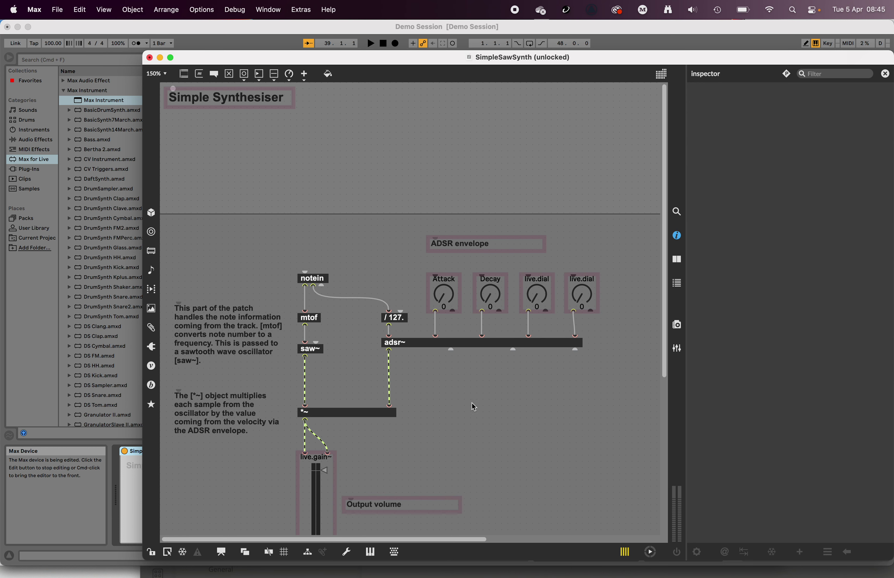
# Step: In presentation mode, arrange the four dials in a row beneath the title with the "ADSR envelope" comment to their right
pyautogui.click(221, 552)
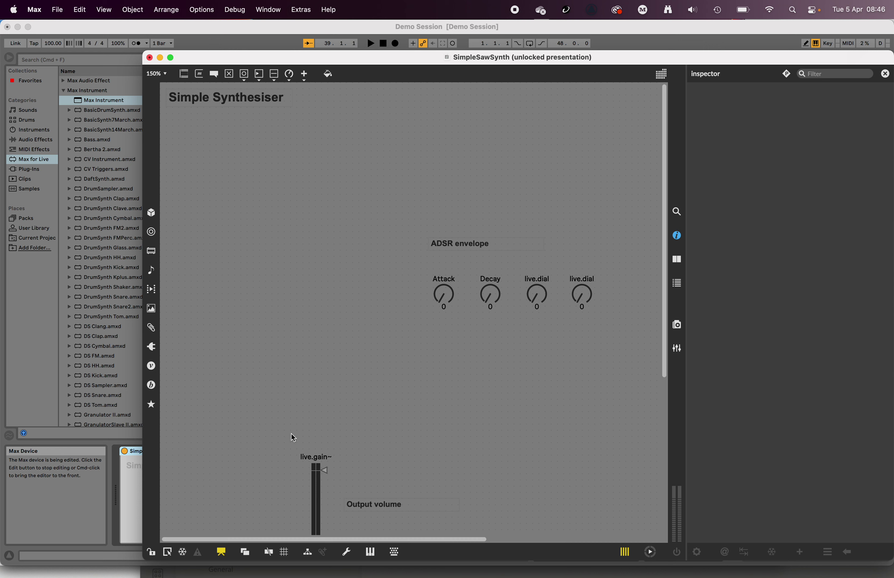
pyautogui.moveTo(621, 293); pyautogui.dragTo(219, 142)
pyautogui.click(251, 184)
pyautogui.click(233, 142)
pyautogui.moveTo(276, 139); pyautogui.dragTo(251, 140)
pyautogui.moveTo(332, 135); pyautogui.dragTo(295, 134)
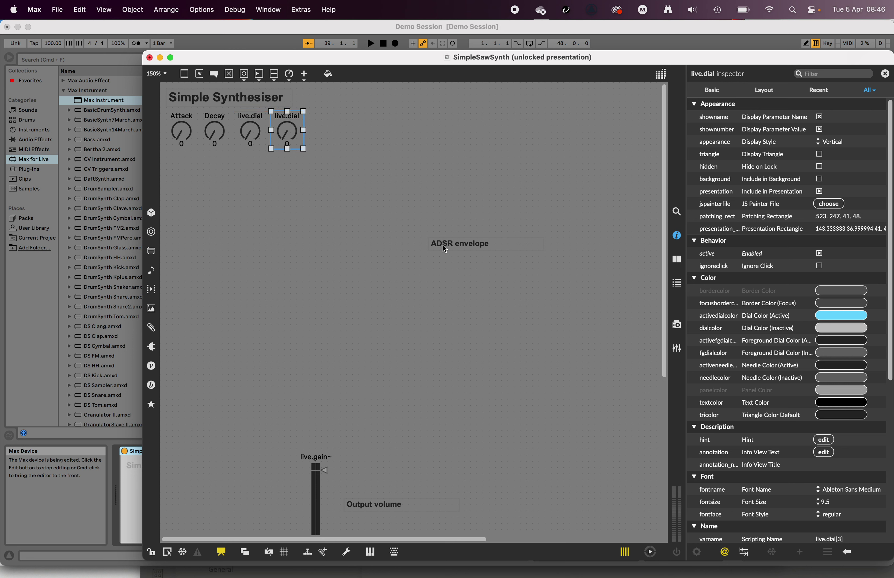
pyautogui.moveTo(456, 248); pyautogui.dragTo(339, 132)
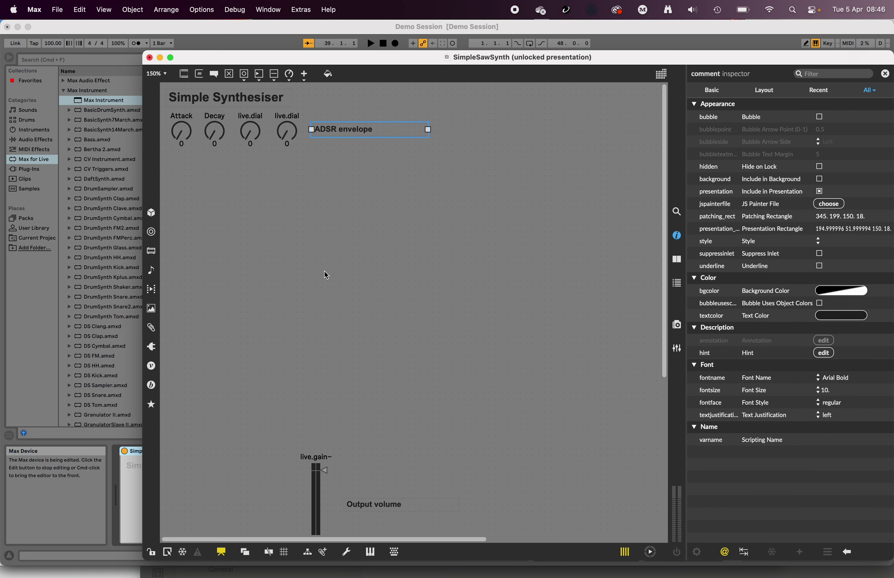
# Step: Set the live.gain~ slider's orientation to Horizontal and place it directly beneath the row of dials
pyautogui.moveTo(314, 505); pyautogui.dragTo(206, 250)
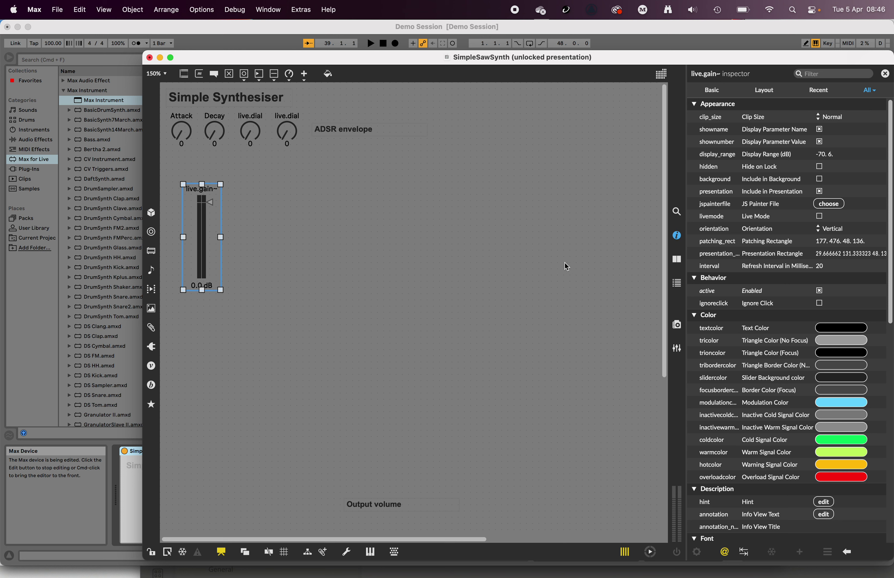
pyautogui.click(830, 230)
pyautogui.click(835, 242)
pyautogui.moveTo(273, 207); pyautogui.dragTo(257, 176)
# Step: Place the "Output volume" comment to the right of the live.gain~ slider and uncover the device in Live
pyautogui.moveTo(382, 505); pyautogui.dragTo(353, 174)
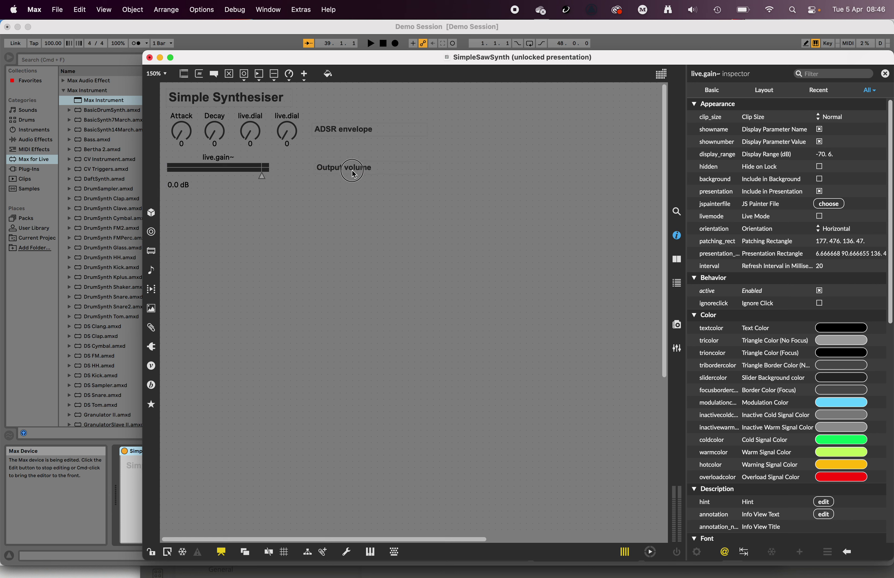
pyautogui.click(351, 170)
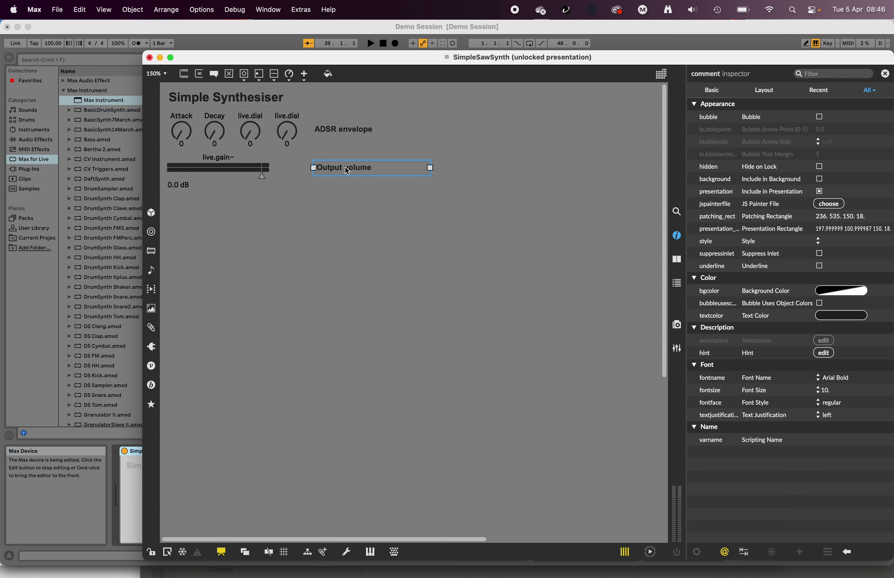
pyautogui.moveTo(310, 61); pyautogui.dragTo(395, 59)
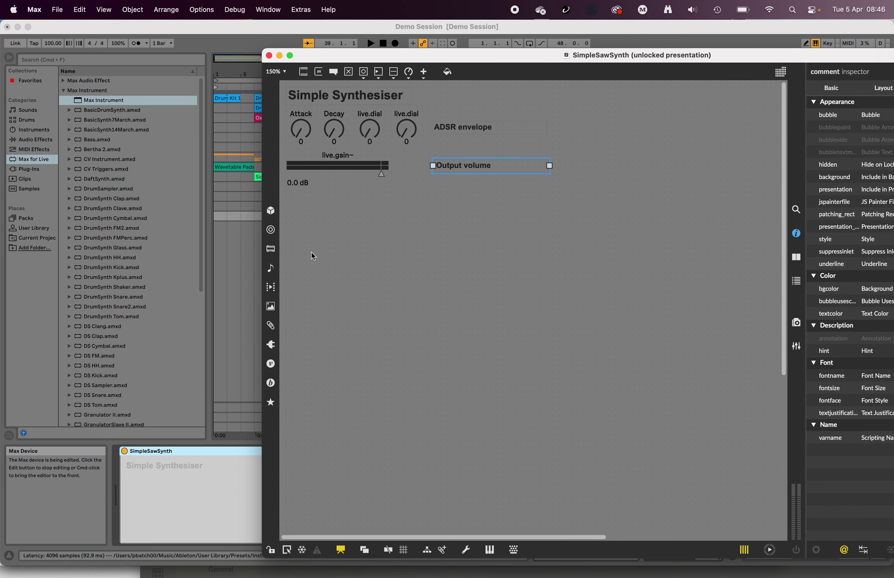
# Step: Move the patcher window so its whole inspector is on screen, deselect the comment and show the SimpleSawSynth patcher's own inspector
pyautogui.moveTo(452, 57); pyautogui.dragTo(265, 47)
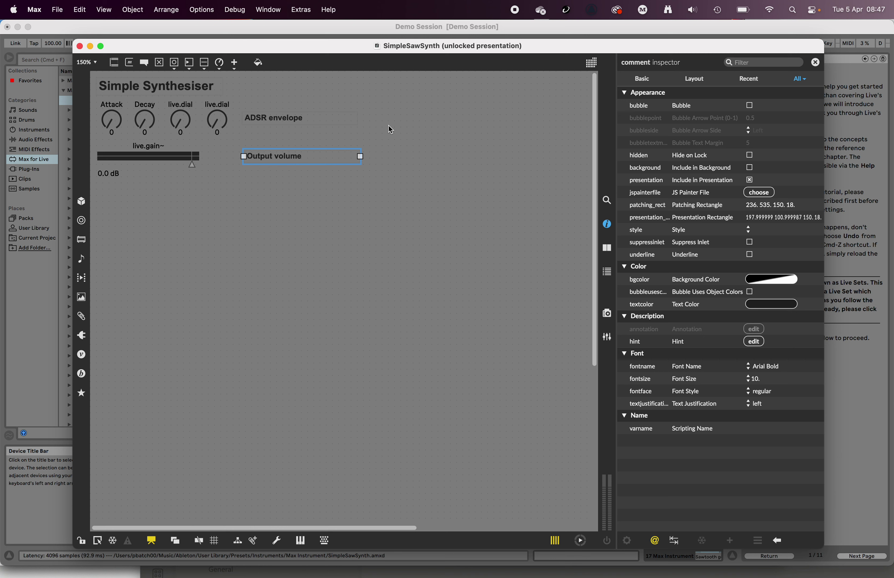
pyautogui.click(404, 114)
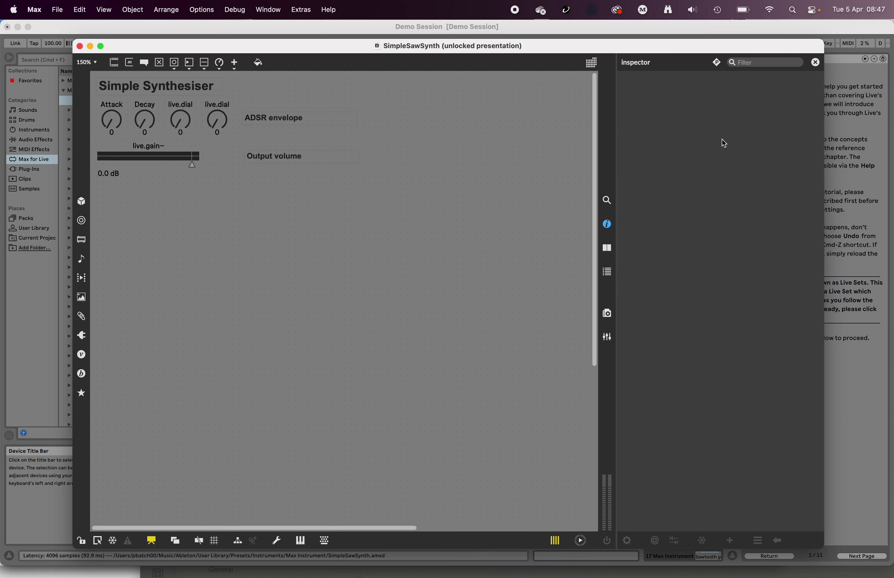
pyautogui.click(717, 64)
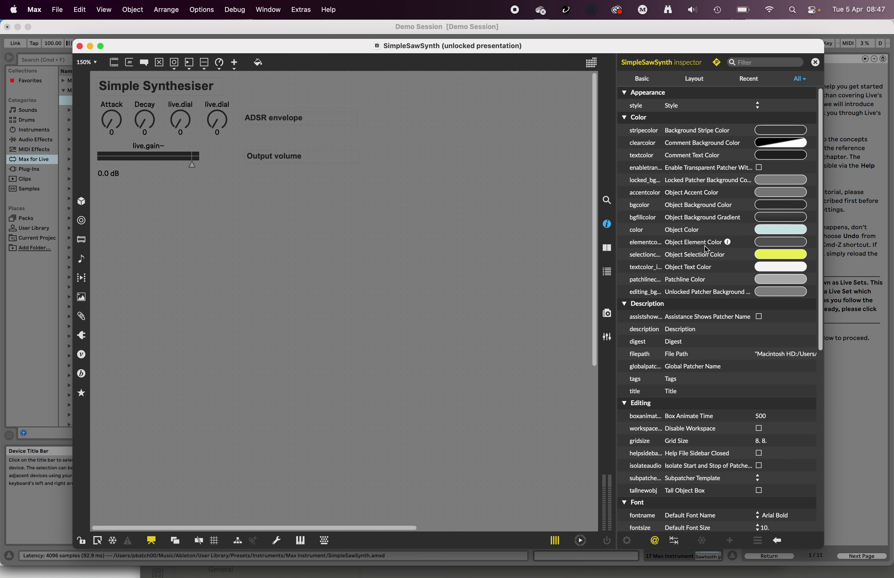
# Step: Find the View settings among all patcher attributes and enable Open in Presentation
pyautogui.scroll(-10, 705, 341)
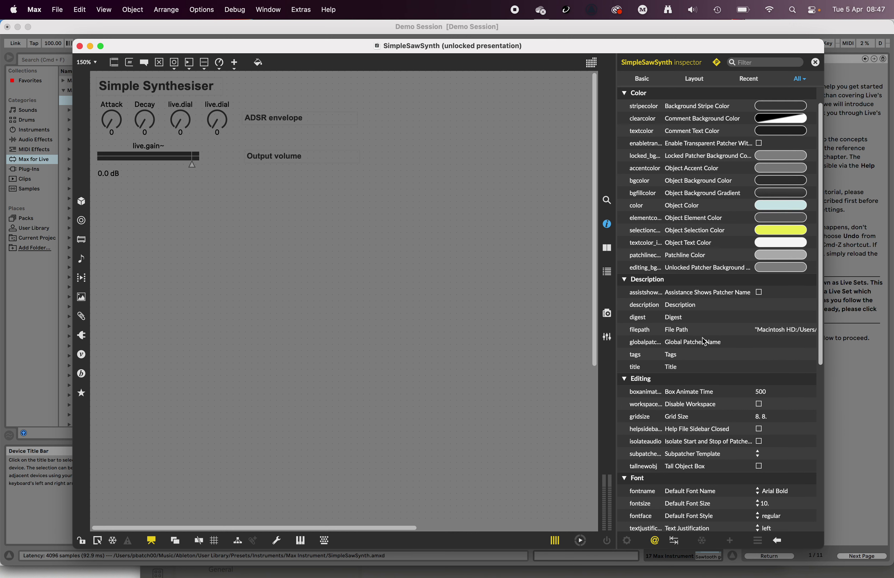
pyautogui.scroll(-1, 704, 342)
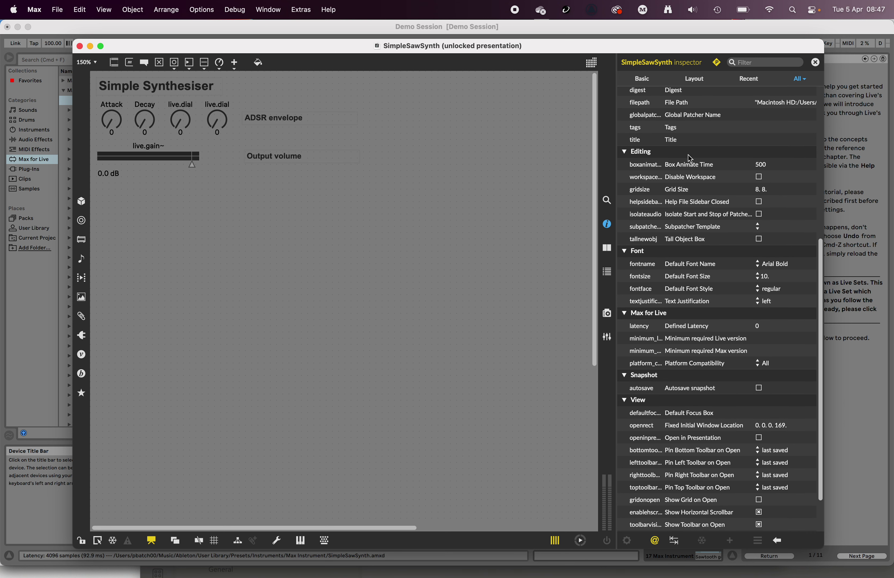
pyautogui.click(651, 79)
pyautogui.click(696, 80)
pyautogui.click(748, 81)
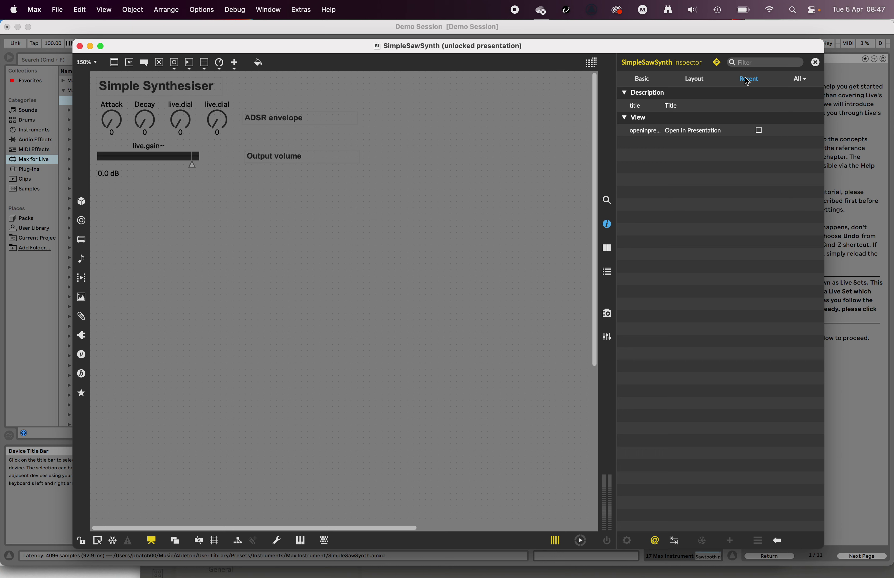
pyautogui.click(796, 84)
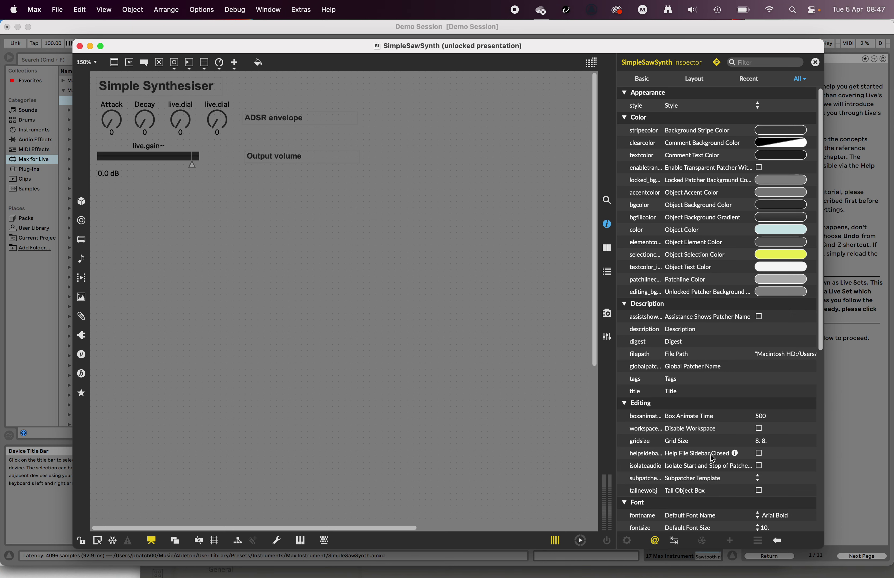
pyautogui.scroll(-5, 713, 457)
pyautogui.scroll(-4, 713, 458)
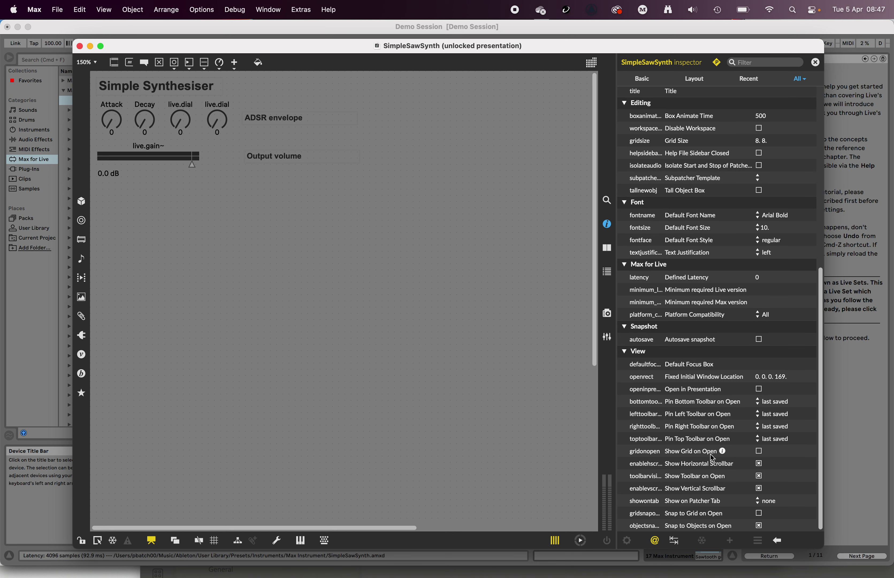
pyautogui.moveTo(726, 391)
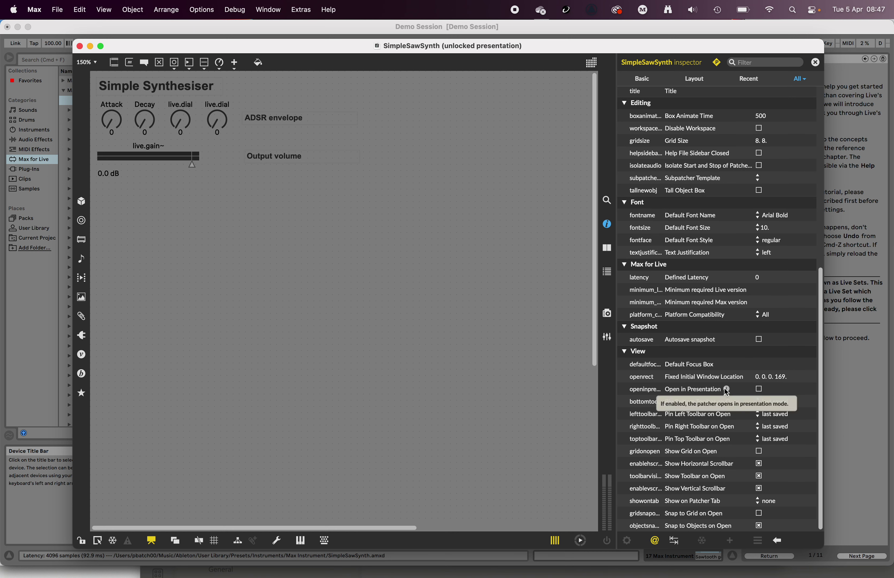
pyautogui.click(759, 390)
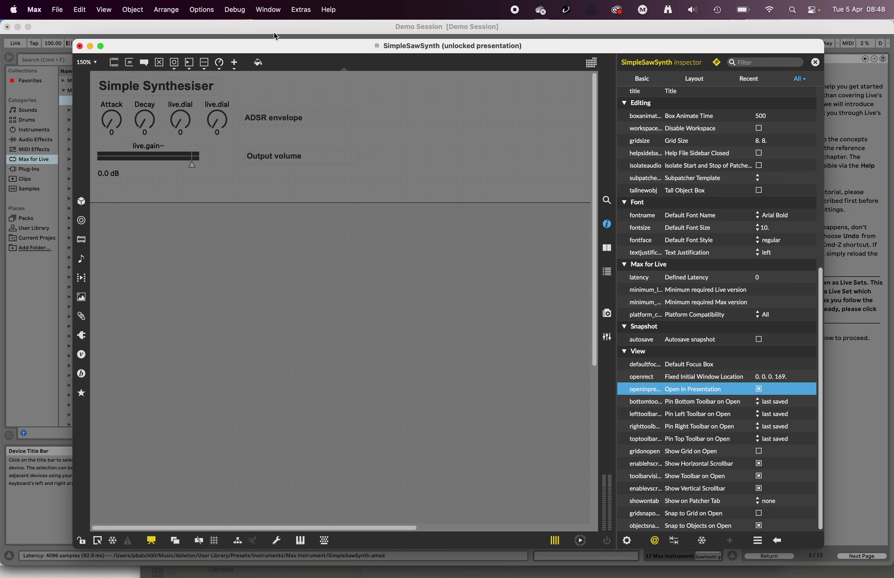
# Step: Narrow the patcher window, save the device and move the window aside to uncover the device in Live
pyautogui.moveTo(824, 132); pyautogui.dragTo(682, 145)
pyautogui.moveTo(378, 49); pyautogui.dragTo(578, 44)
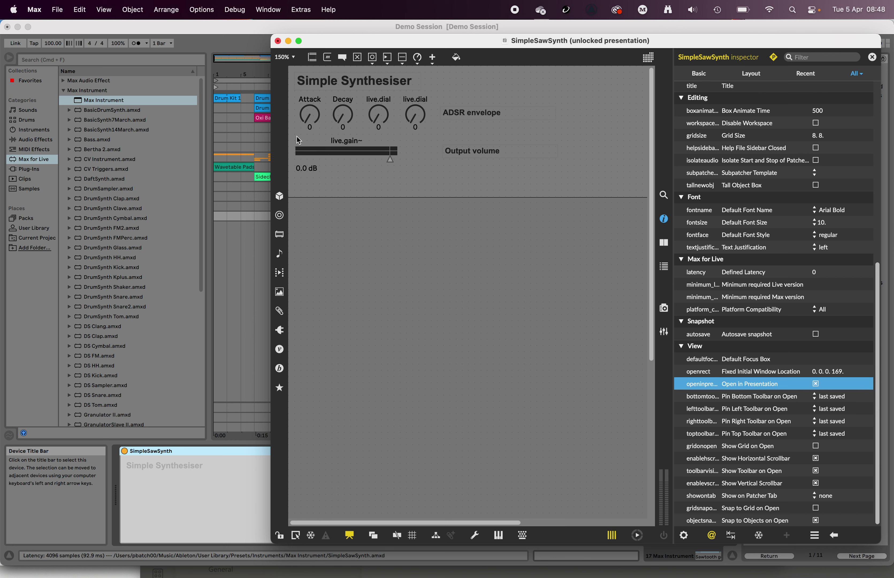
pyautogui.press('super+s')
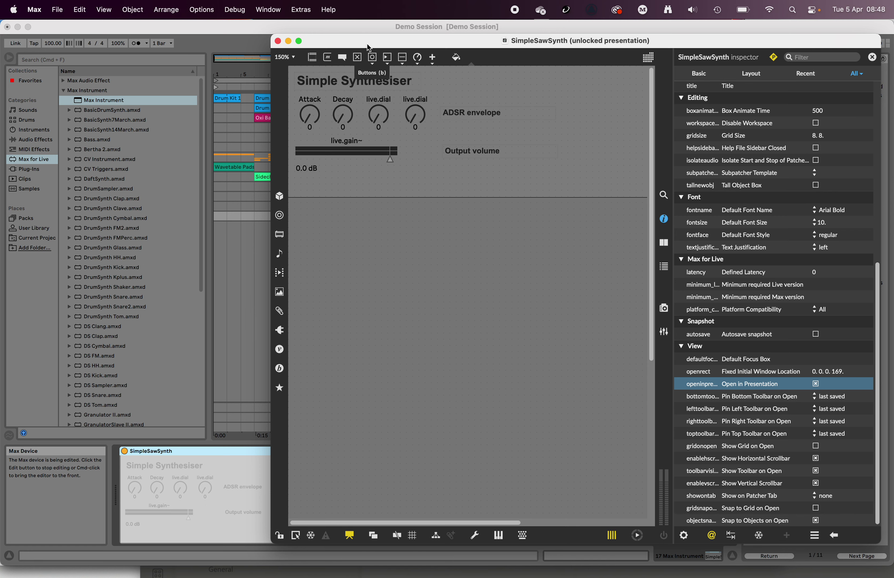
pyautogui.moveTo(368, 45); pyautogui.dragTo(515, 42)
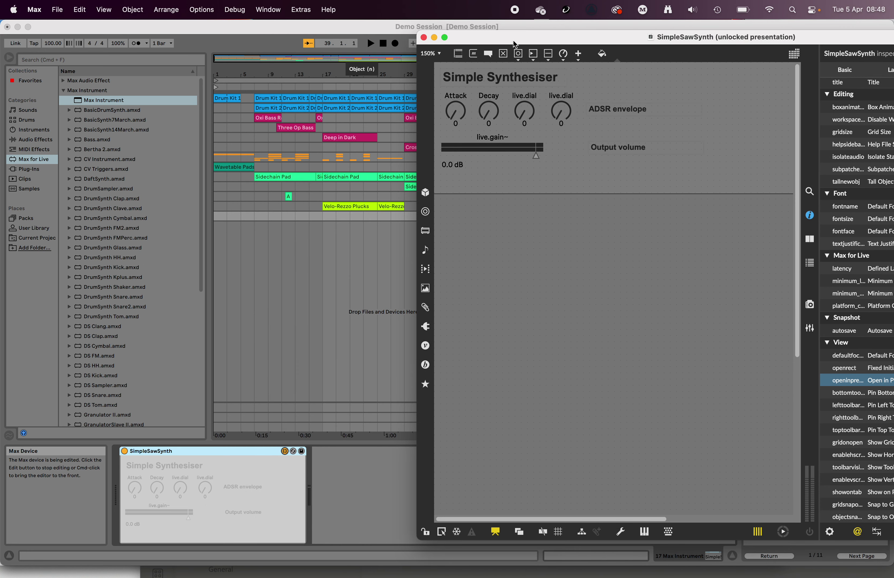
# Step: In presentation mode, narrow the "ADSR envelope" and "Output volume" comments together to a width of about 89
pyautogui.click(494, 531)
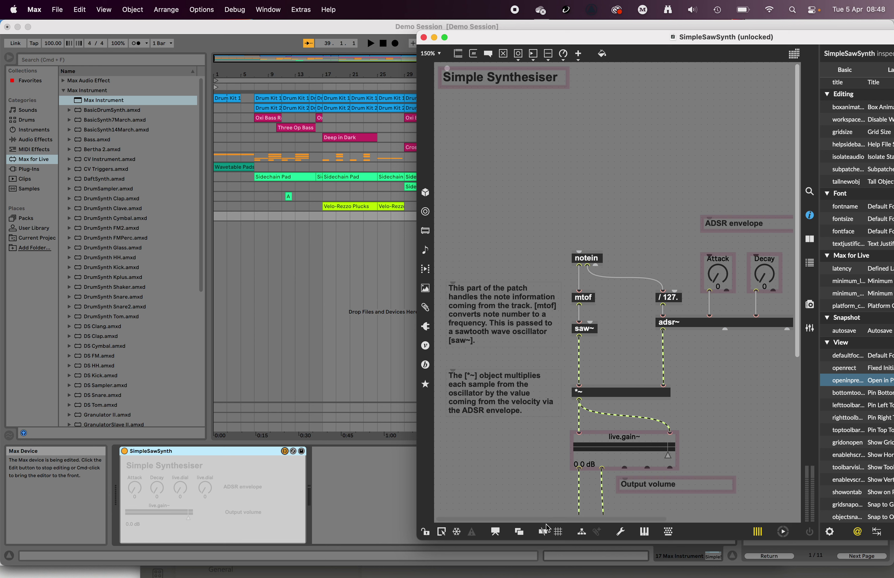
pyautogui.click(495, 531)
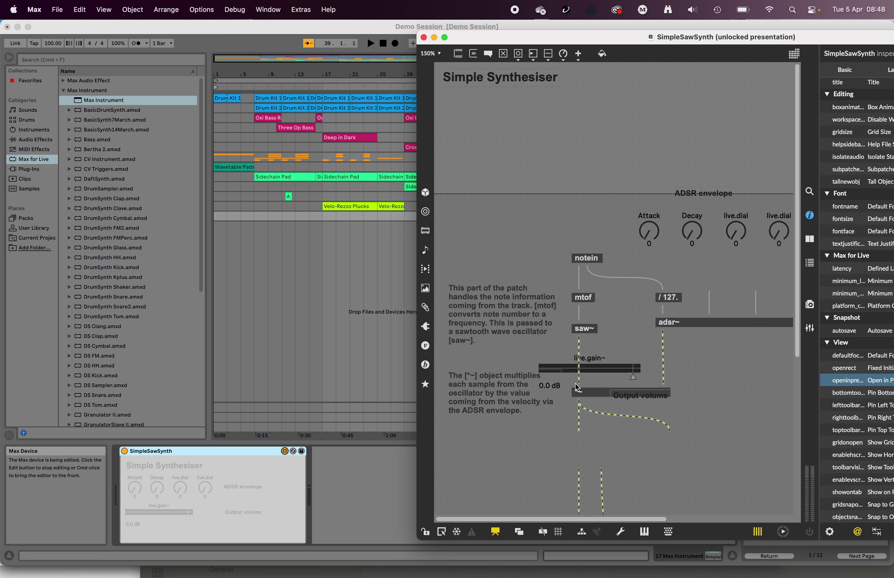
pyautogui.click(675, 112)
pyautogui.keyDown('shift'); pyautogui.click(664, 150); pyautogui.keyUp('shift')
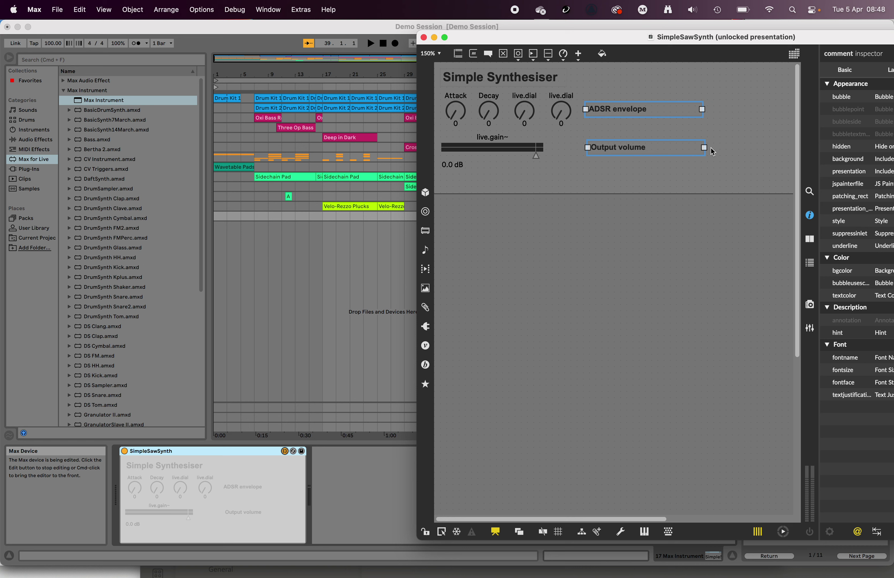
pyautogui.moveTo(704, 147); pyautogui.dragTo(657, 148)
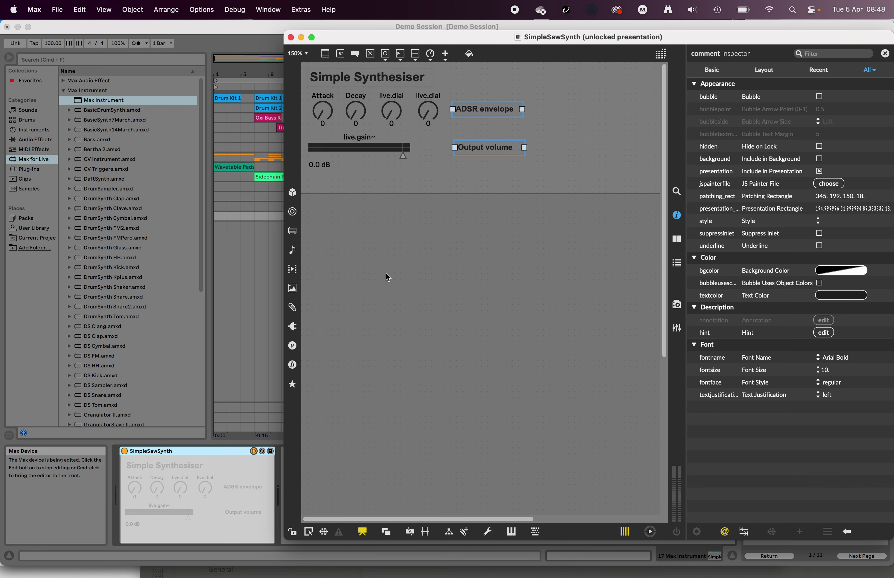
pyautogui.moveTo(474, 45); pyautogui.dragTo(411, 43)
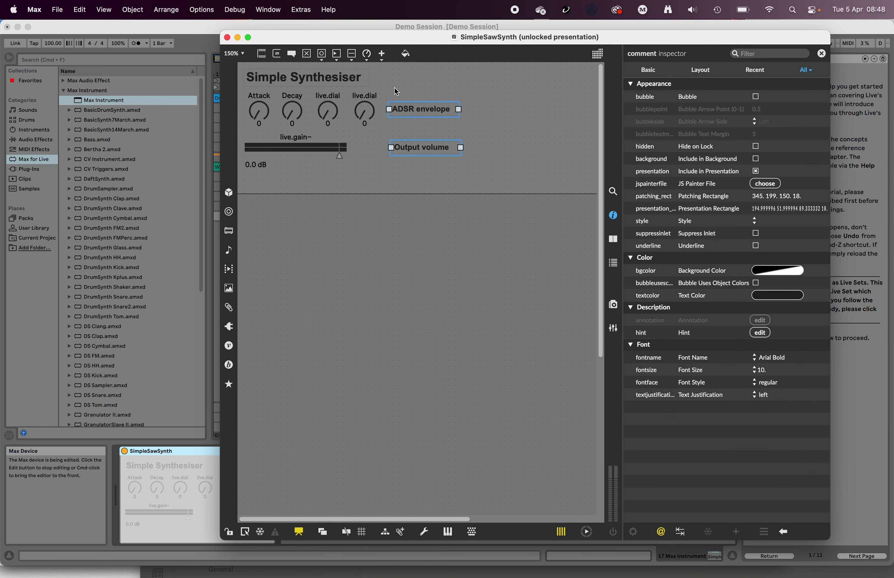
pyautogui.click(356, 187)
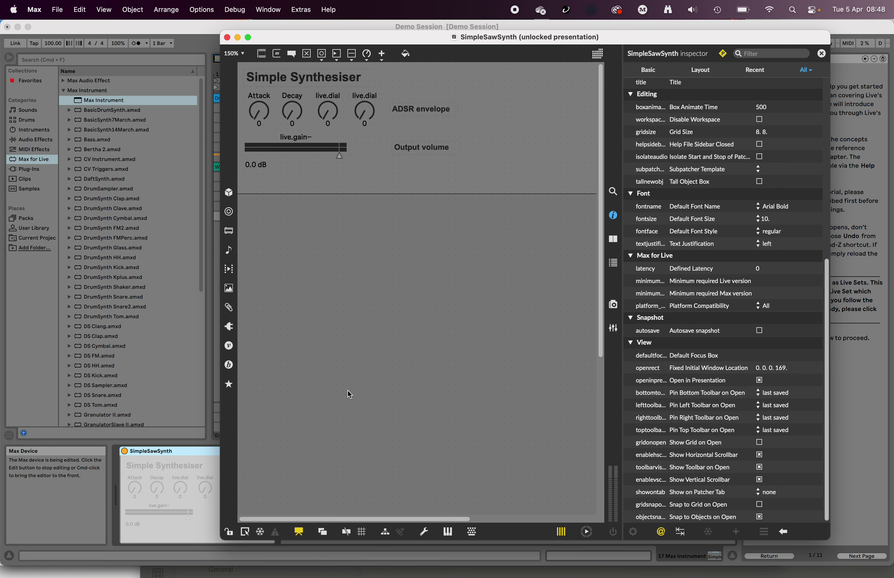
# Step: Return to the patching view with all four ADSR dials visible and check the inspectors of the individual dials
pyautogui.click(298, 532)
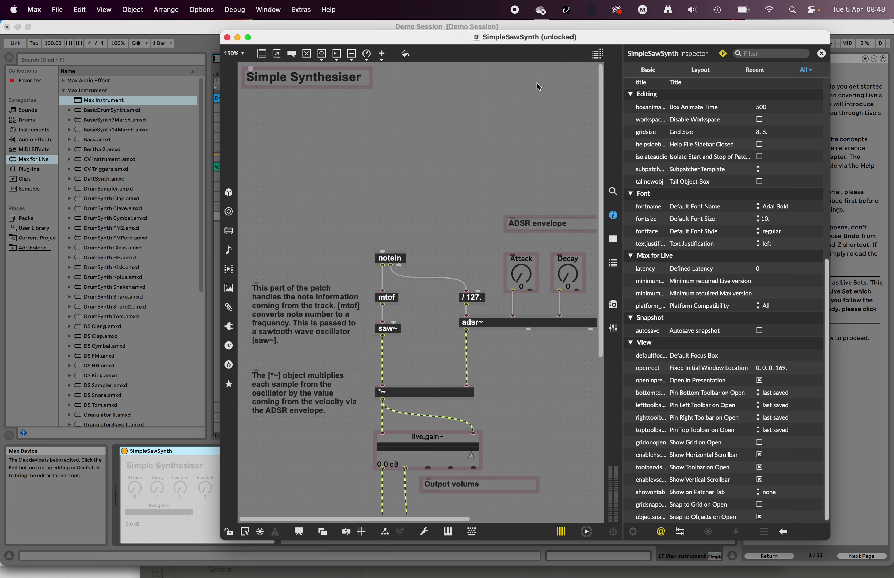
pyautogui.moveTo(500, 41); pyautogui.dragTo(350, 44)
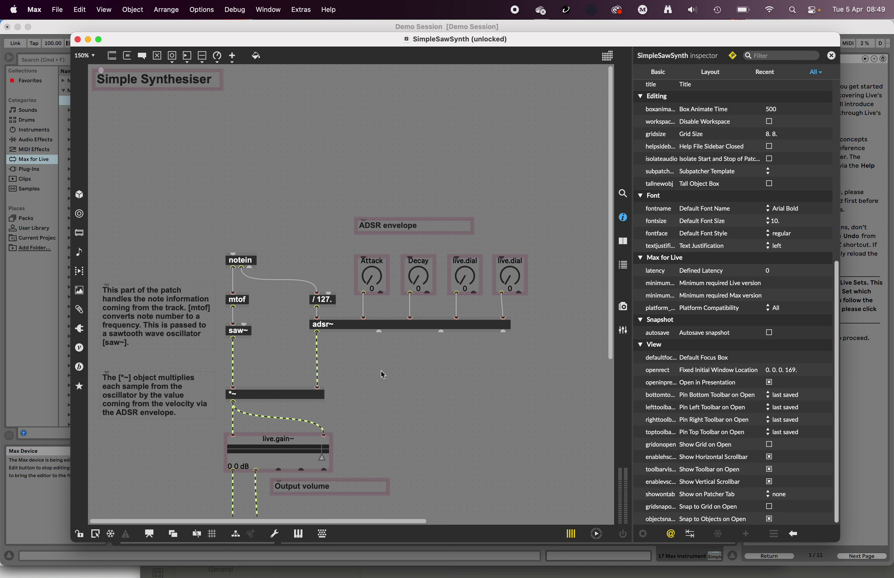
pyautogui.click(470, 277)
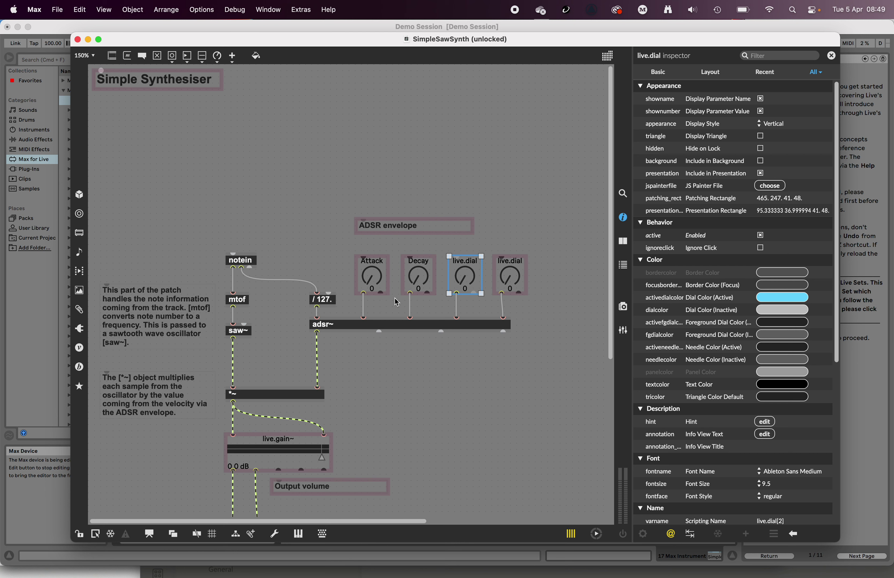
pyautogui.click(377, 288)
pyautogui.click(415, 281)
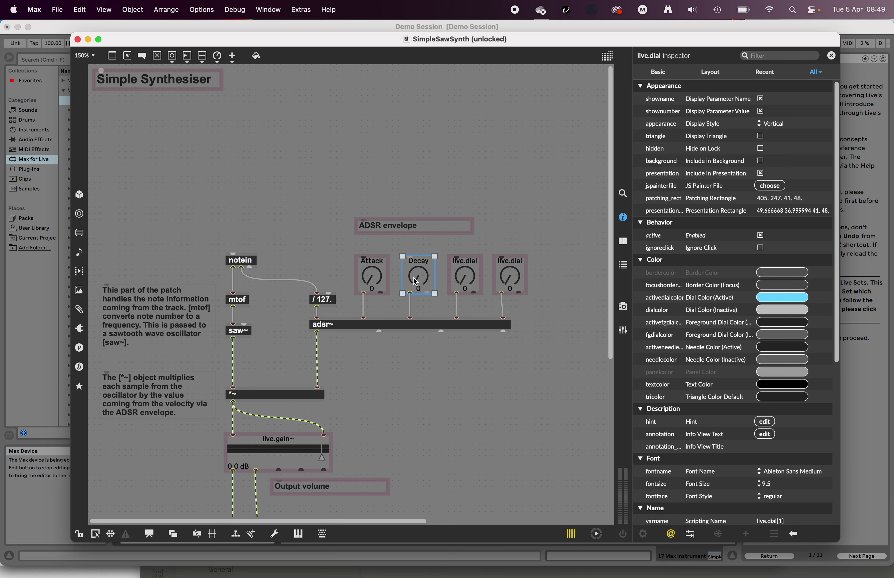
# Step: Set both the Long Name and the Short Name of the third ADSR dial to Sustain
pyautogui.click(465, 280)
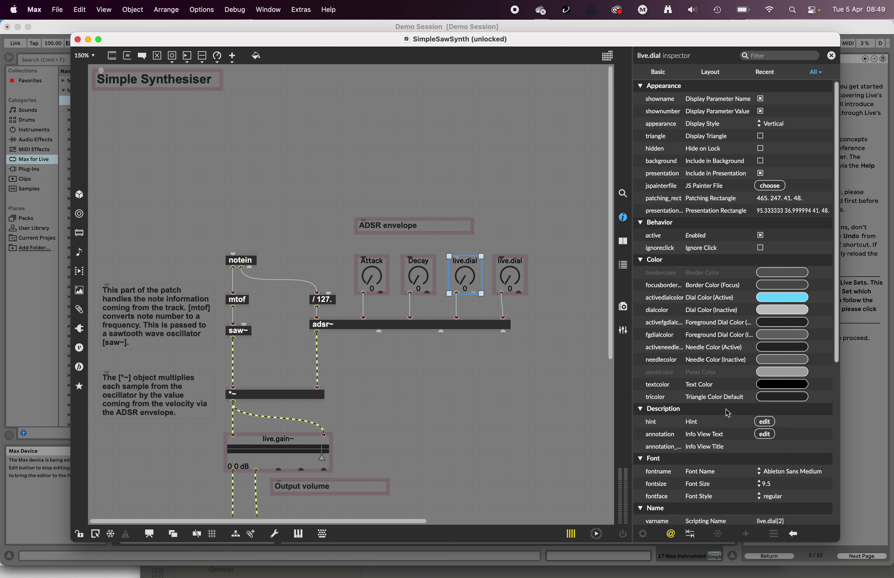
pyautogui.scroll(-10, 728, 413)
pyautogui.scroll(-2, 728, 413)
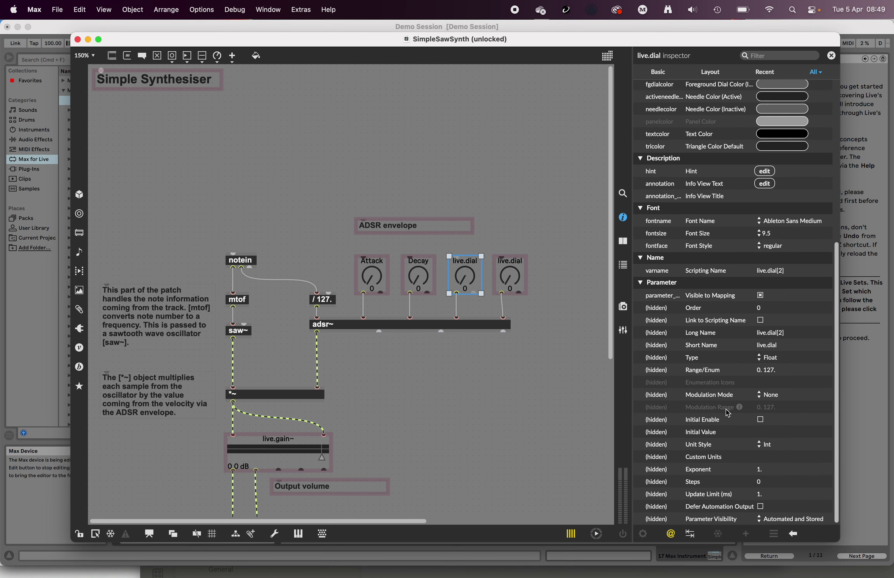
pyautogui.doubleClick(775, 333)
pyautogui.write('Sustai')
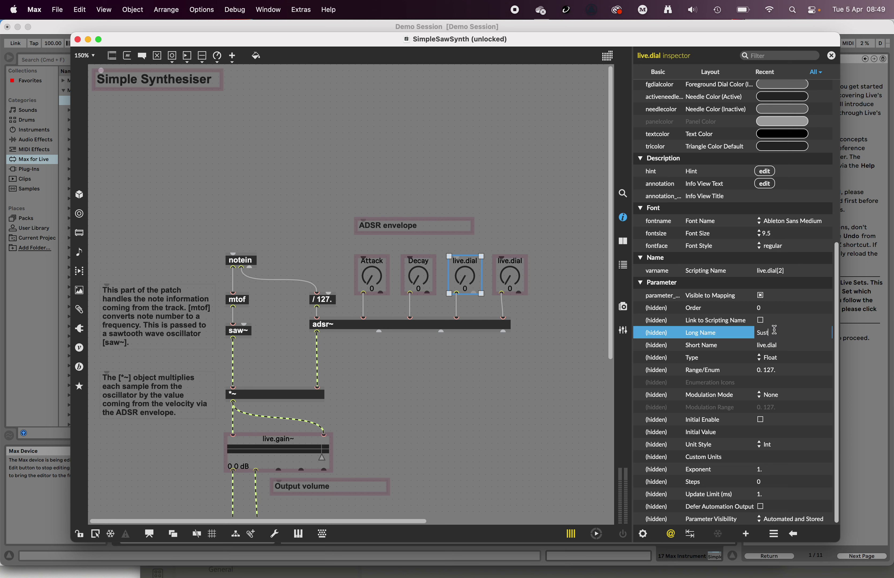
pyautogui.write('n')
pyautogui.doubleClick(784, 346)
pyautogui.write('Sustain')
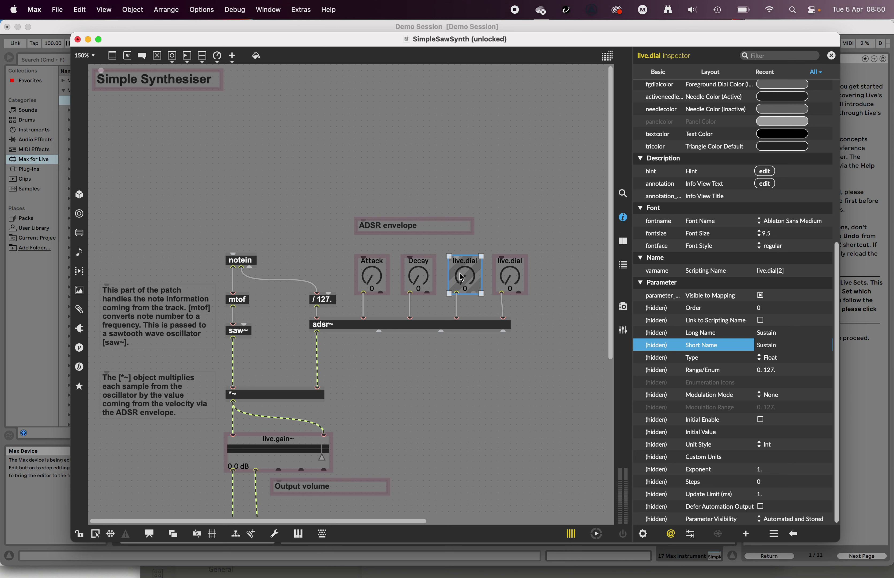
# Step: Set the Sustain dial's Unit Style to Float, enable its initial value and set Initial Value to 0.8
pyautogui.click(770, 445)
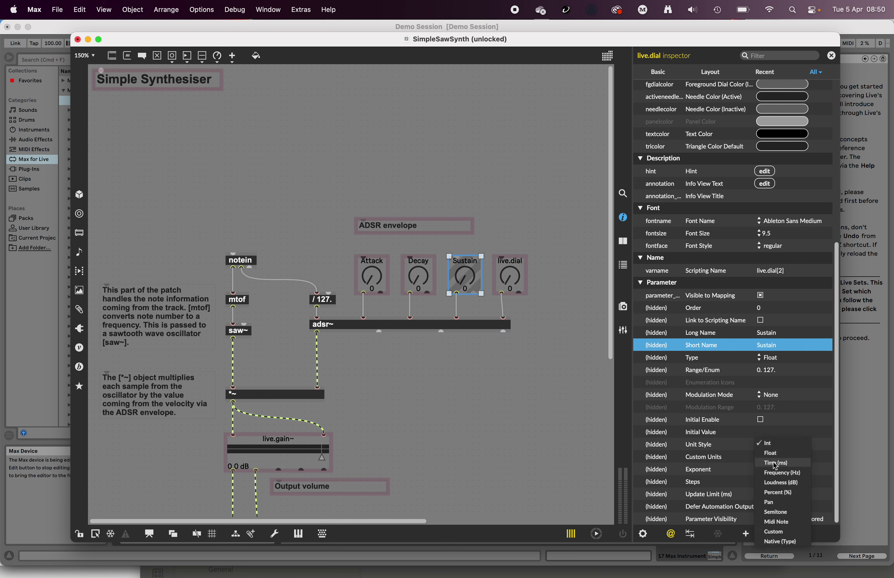
pyautogui.click(775, 459)
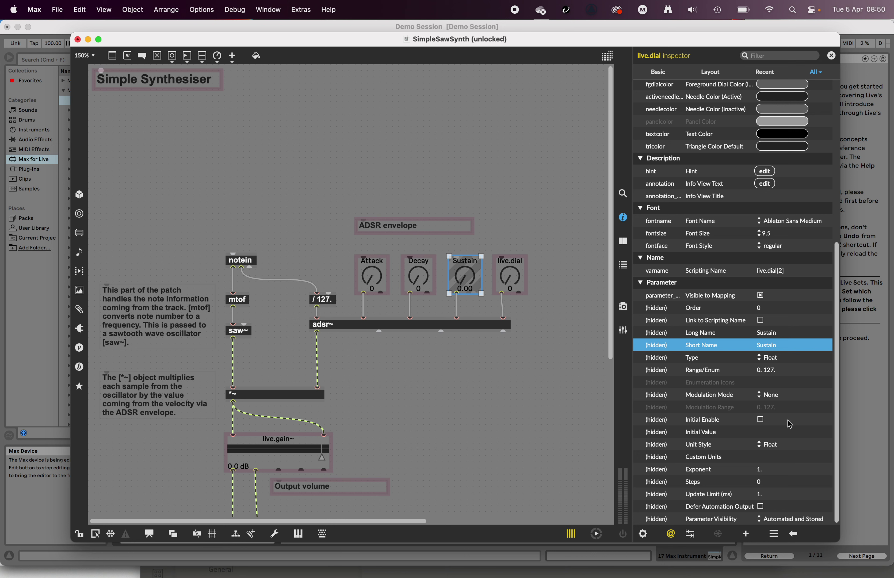
pyautogui.click(761, 420)
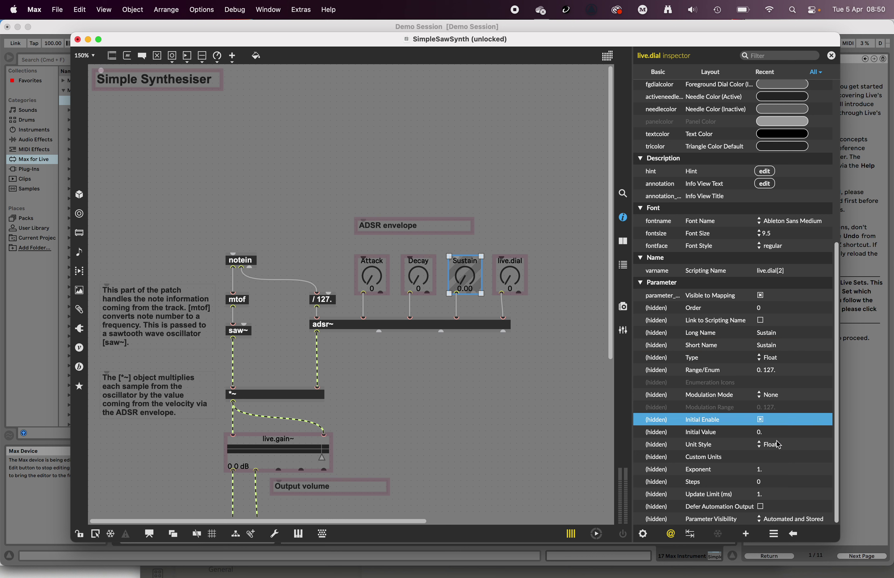
pyautogui.click(758, 432)
pyautogui.press('BackSpace')
pyautogui.write('0.8')
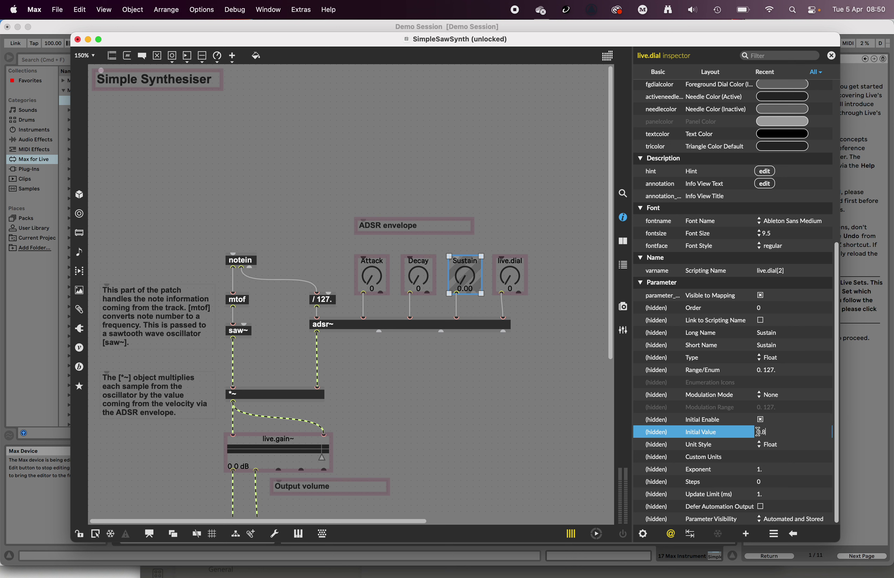
pyautogui.click(542, 413)
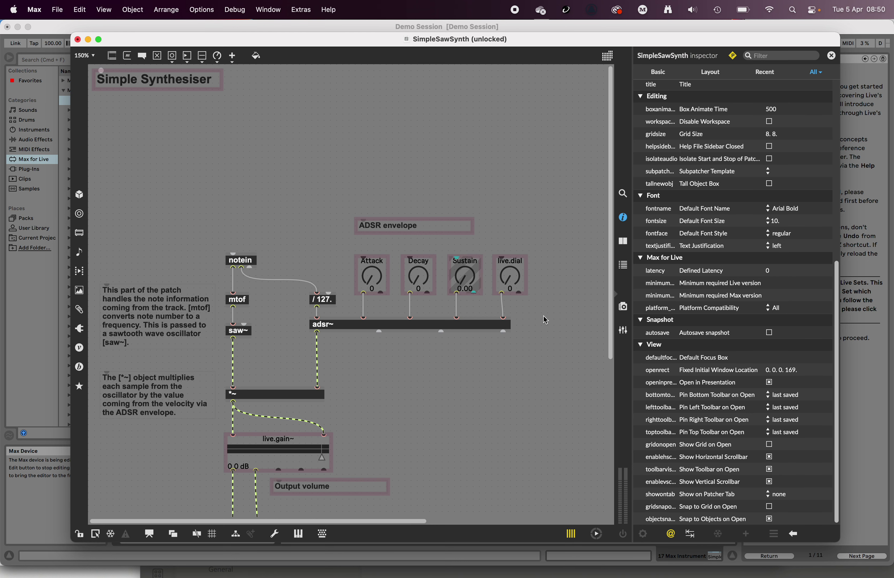
# Step: Set both the Long Name and the Short Name of the fourth ADSR dial to Release
pyautogui.click(517, 278)
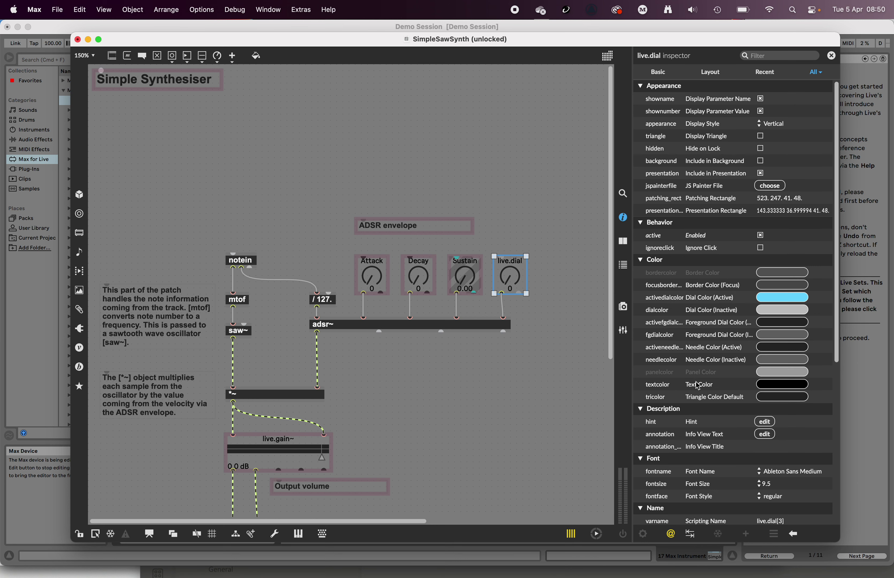
pyautogui.scroll(-2, 767, 414)
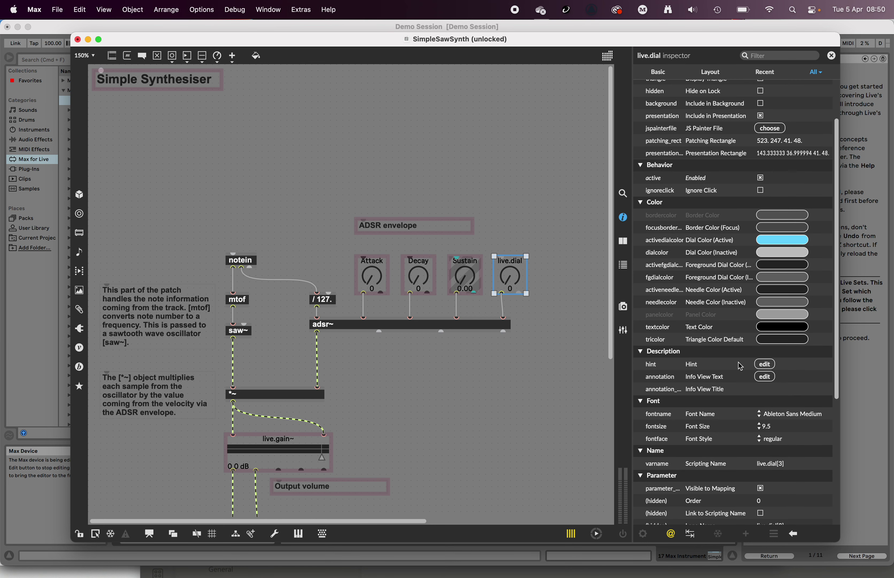
pyautogui.scroll(-3, 762, 379)
pyautogui.scroll(-3, 777, 381)
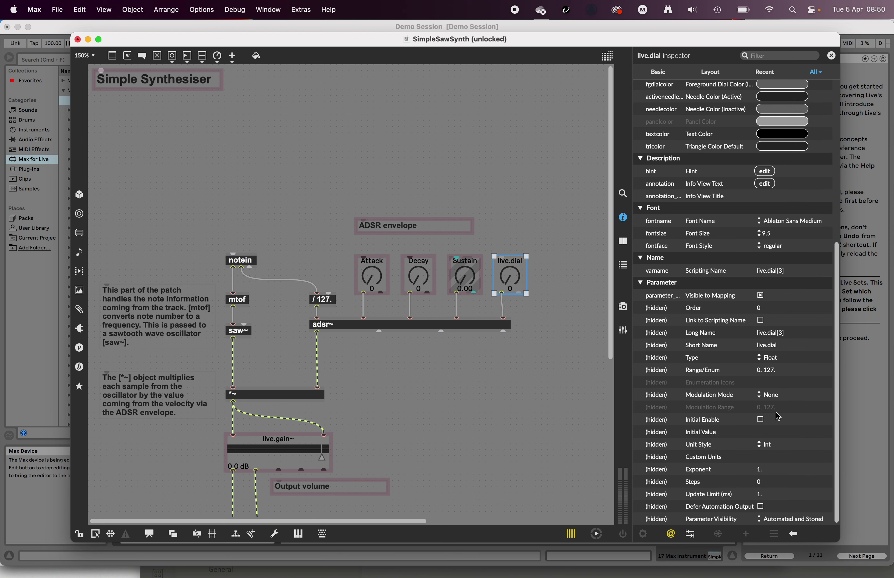
pyautogui.click(776, 333)
pyautogui.click(775, 332)
pyautogui.write('Release')
pyautogui.press('Return')
pyautogui.click(775, 346)
pyautogui.write('Release')
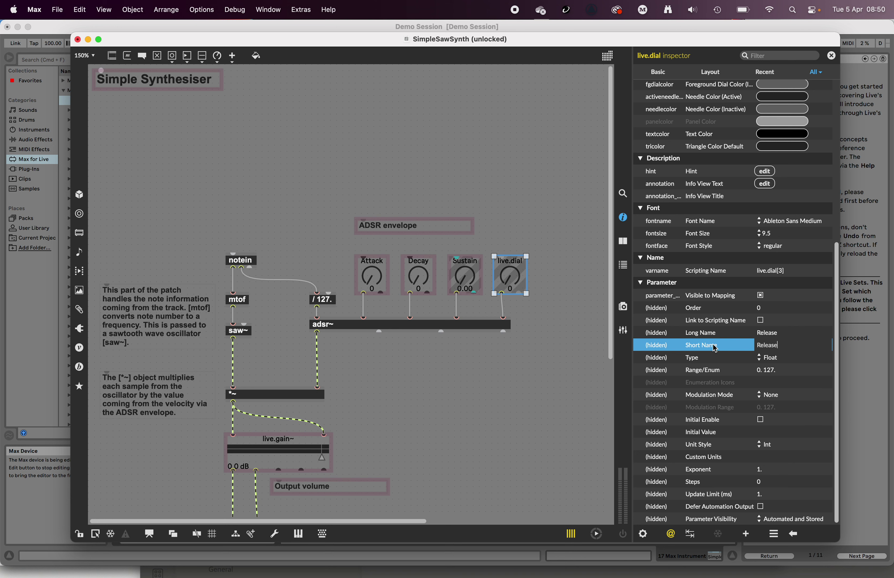
pyautogui.click(801, 359)
pyautogui.click(702, 370)
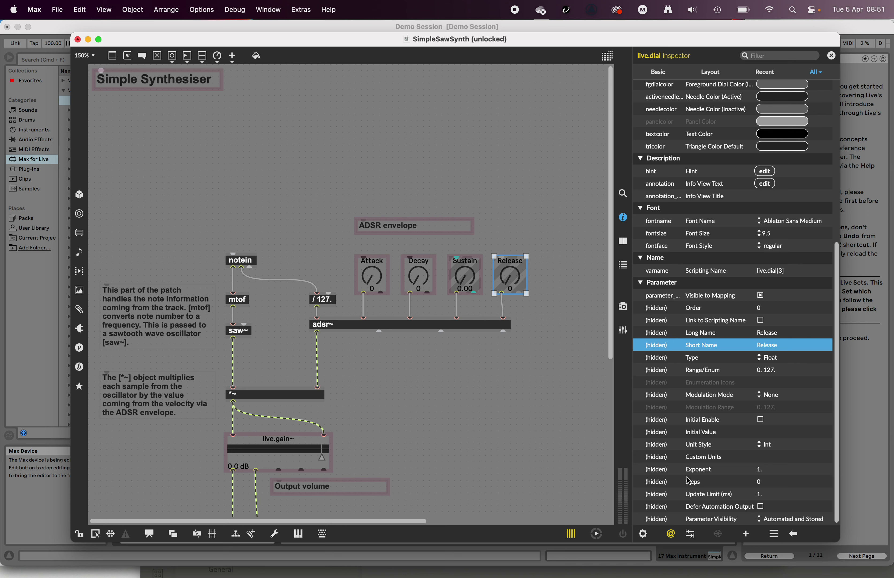
# Step: Enable the Release dial's initial value and set its Range/Enum to 0 2000
pyautogui.click(761, 421)
pyautogui.click(759, 432)
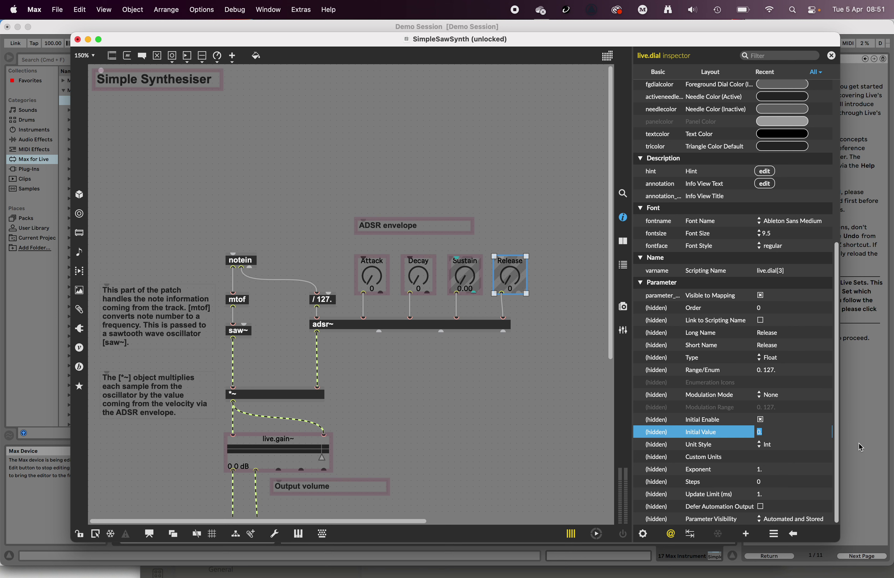
pyautogui.click(773, 373)
pyautogui.click(772, 371)
pyautogui.write('1')
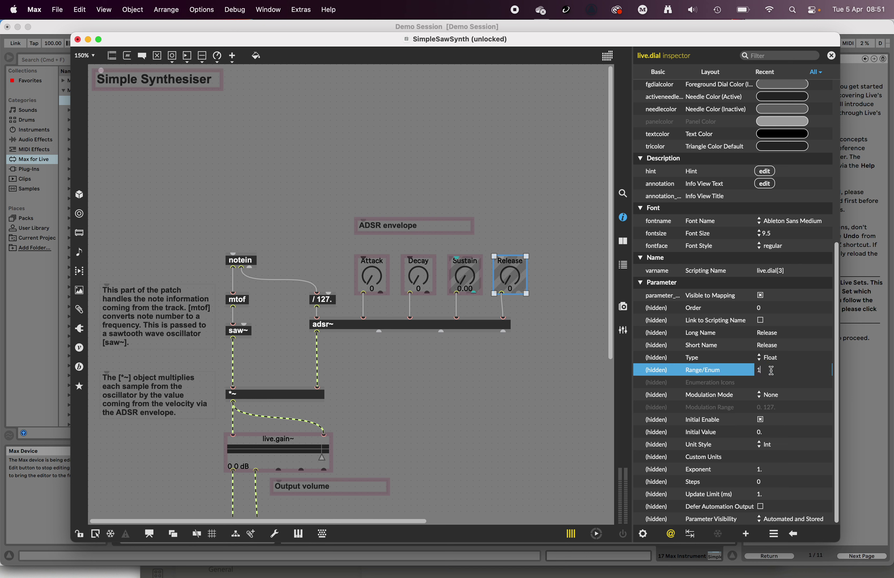
pyautogui.write('0')
pyautogui.write('2000')
pyautogui.click(793, 446)
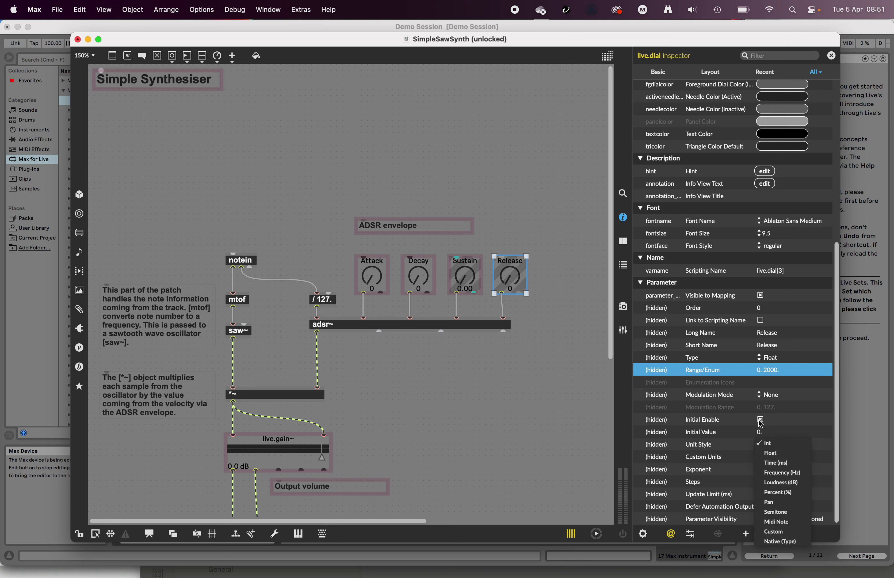
pyautogui.click(723, 425)
# Step: Set the Release dial's Initial Value to 1000 and deselect the dial
pyautogui.click(758, 431)
pyautogui.write('1')
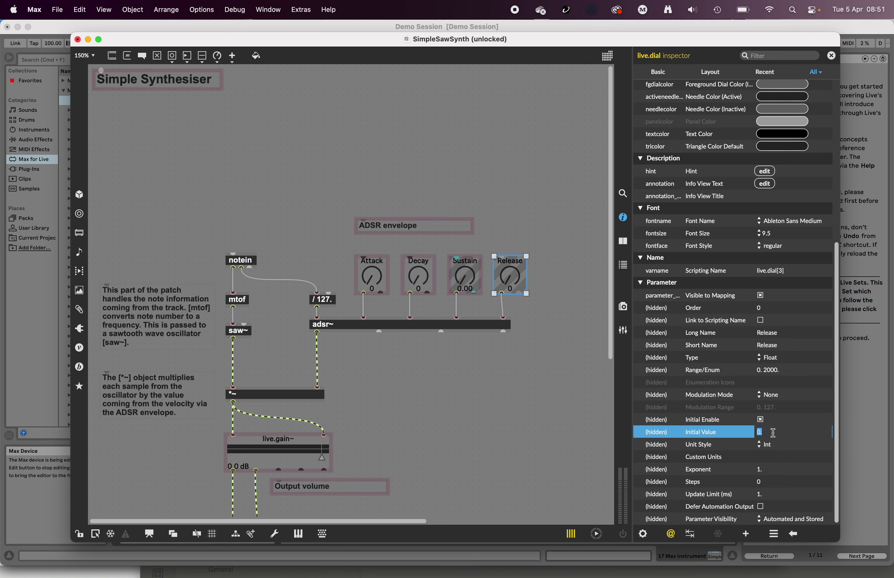
pyautogui.write('000')
pyautogui.click(810, 336)
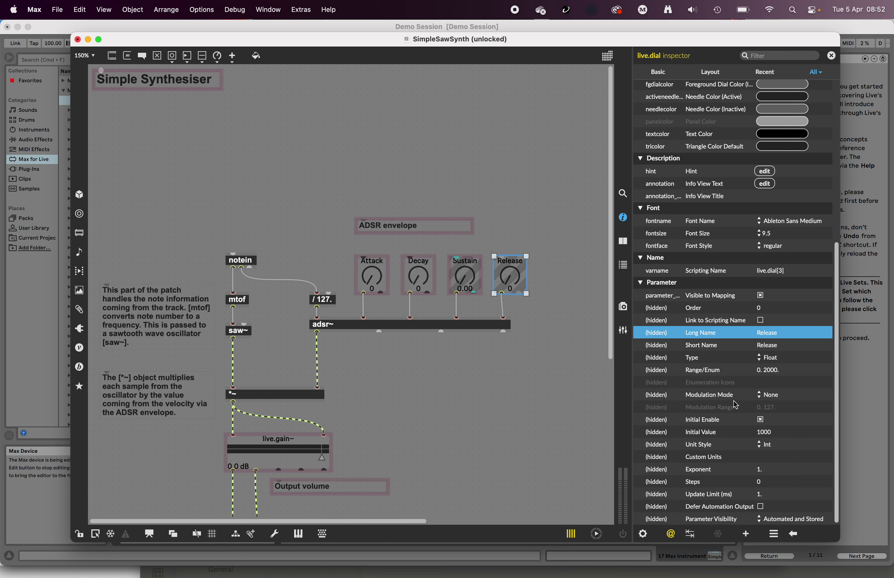
pyautogui.click(551, 329)
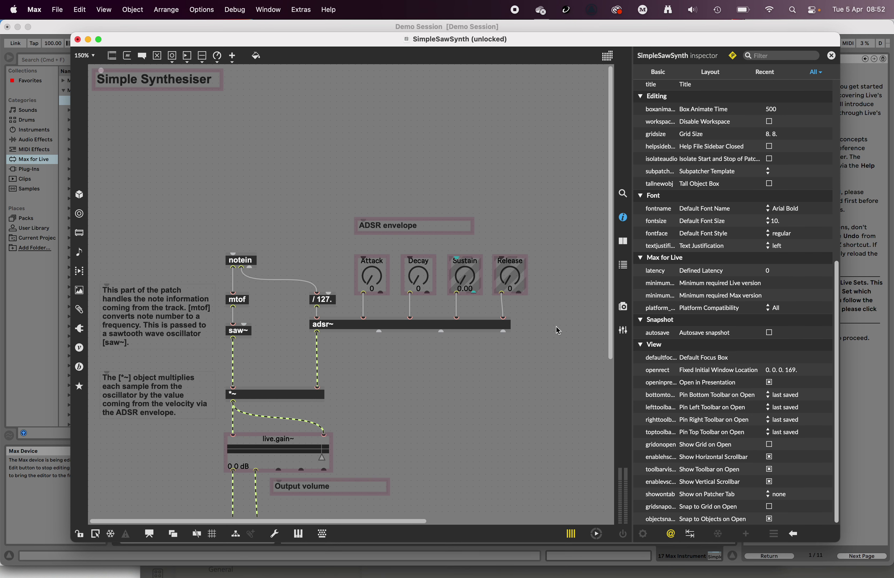
# Step: Set the Sustain dial's Range/Enum to 0 1
pyautogui.click(466, 275)
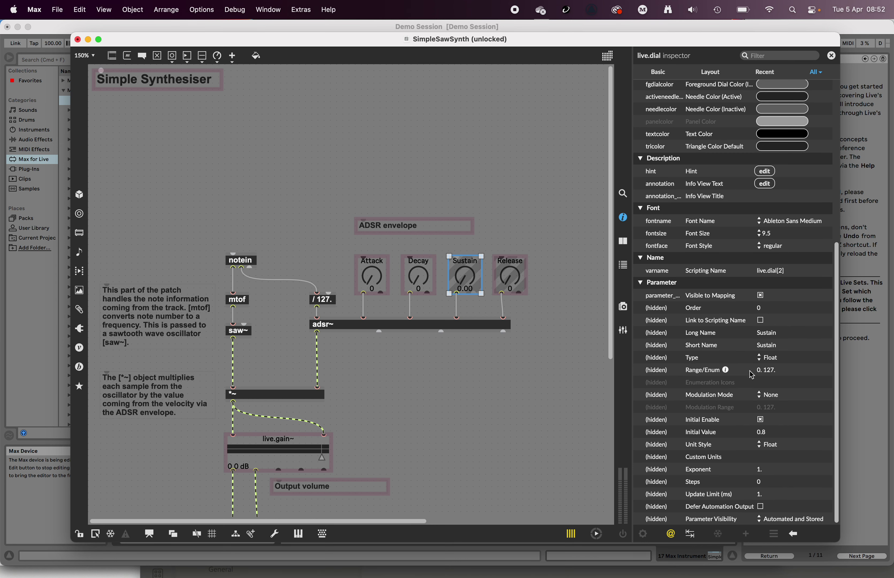
pyautogui.click(759, 370)
pyautogui.press('BackSpace')
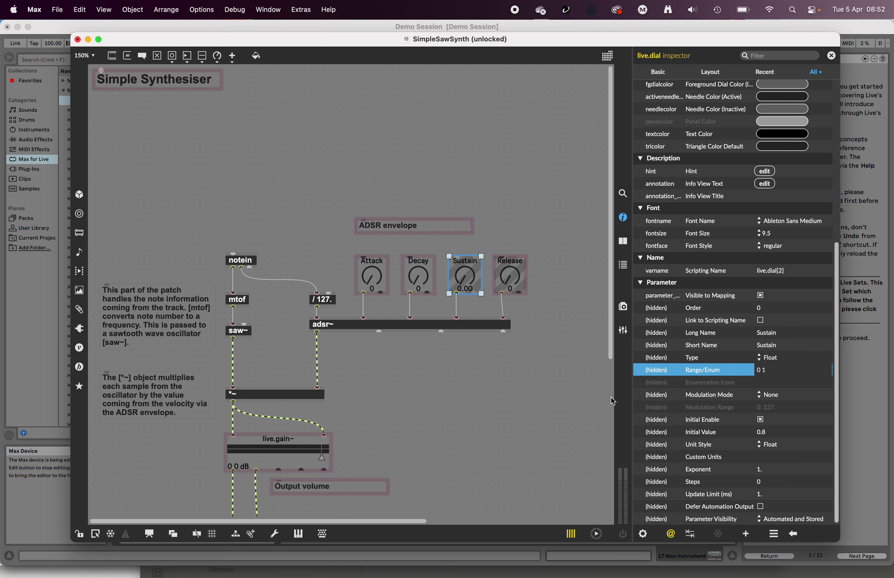
pyautogui.click(561, 316)
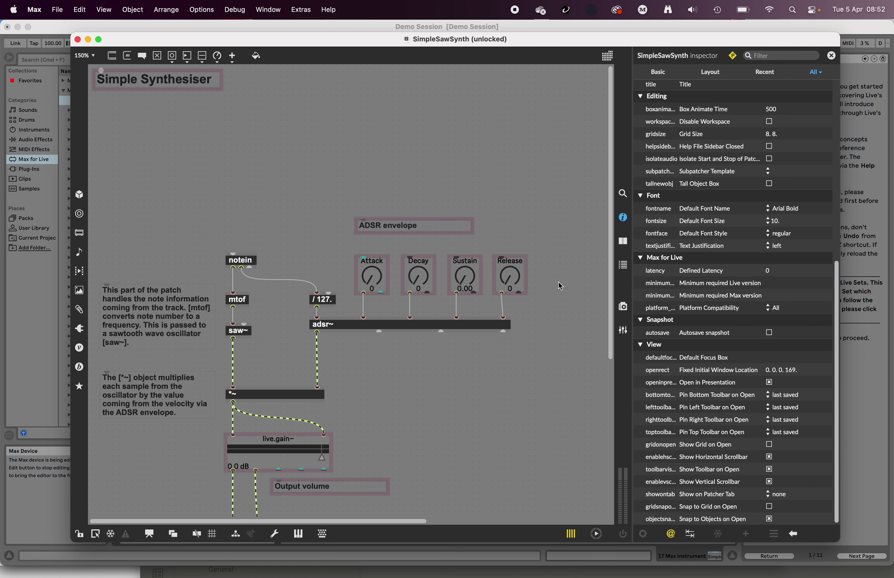
# Step: With the patch temporarily locked, bring the dials to Attack 20, Decay 40, Sustain 0.80 and Release 1000
pyautogui.moveTo(335, 40); pyautogui.dragTo(502, 26)
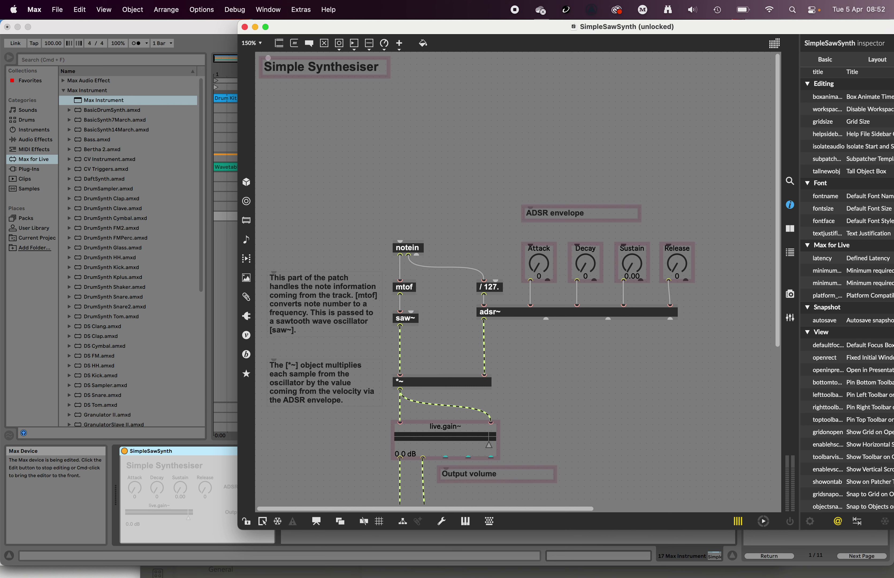
pyautogui.press('super+e')
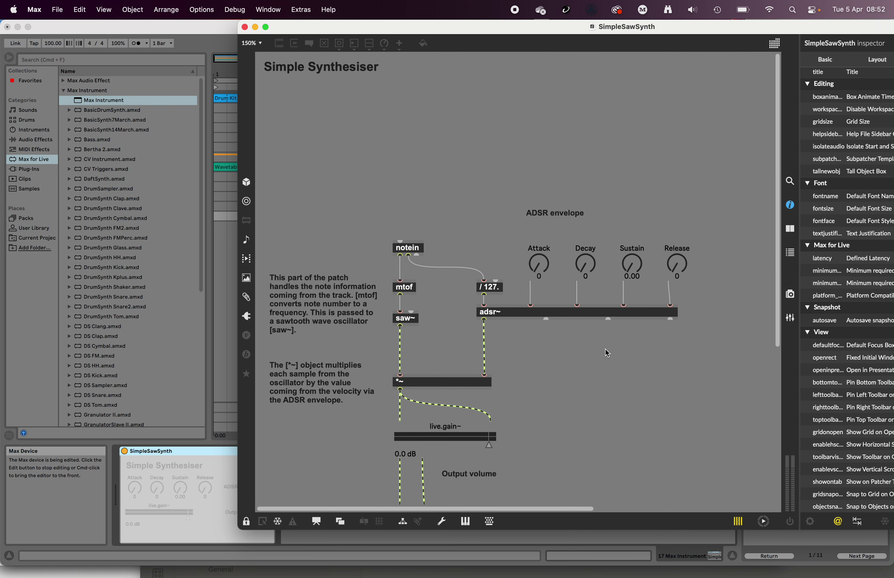
pyautogui.moveTo(548, 264); pyautogui.dragTo(586, 250)
pyautogui.moveTo(632, 264); pyautogui.dragTo(679, 260)
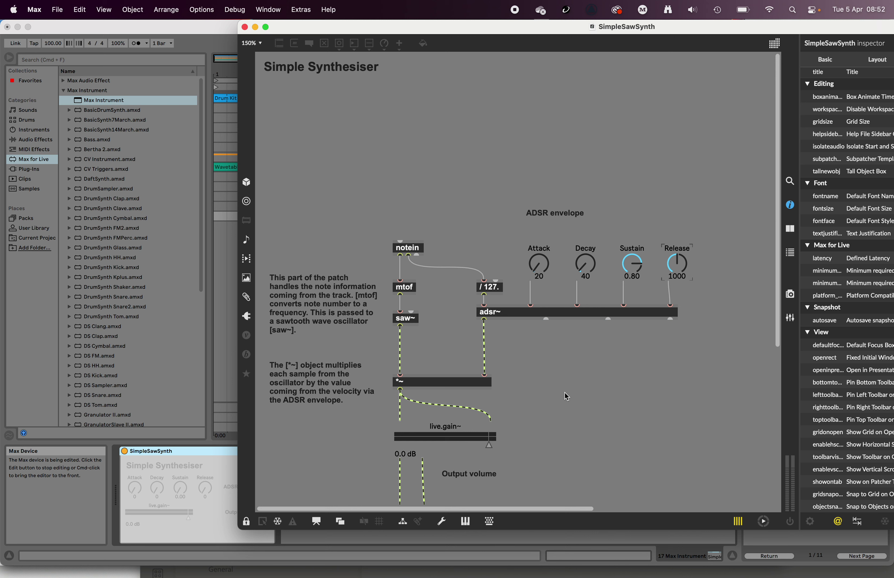
pyautogui.press('super+e')
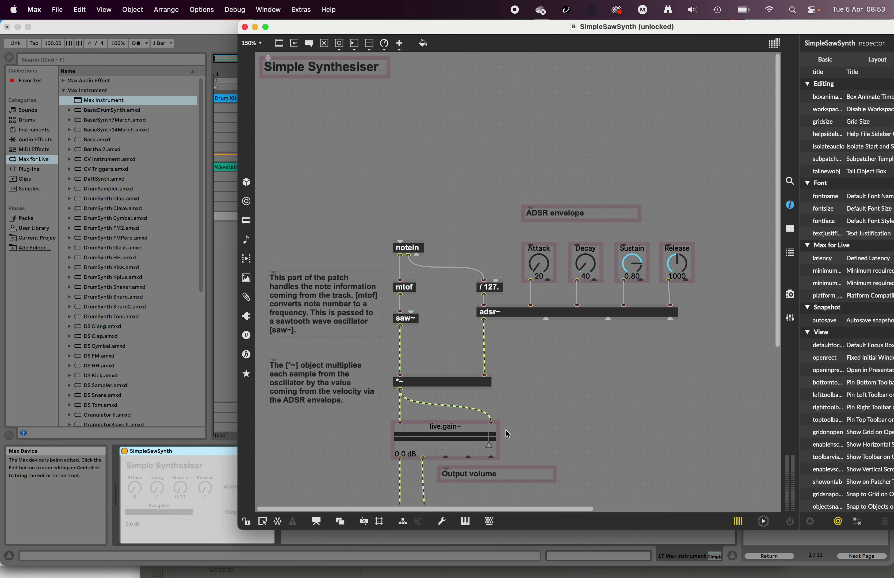
# Step: Set both the Long Name and the Short Name of the live.gain~ slider to Gain
pyautogui.click(466, 443)
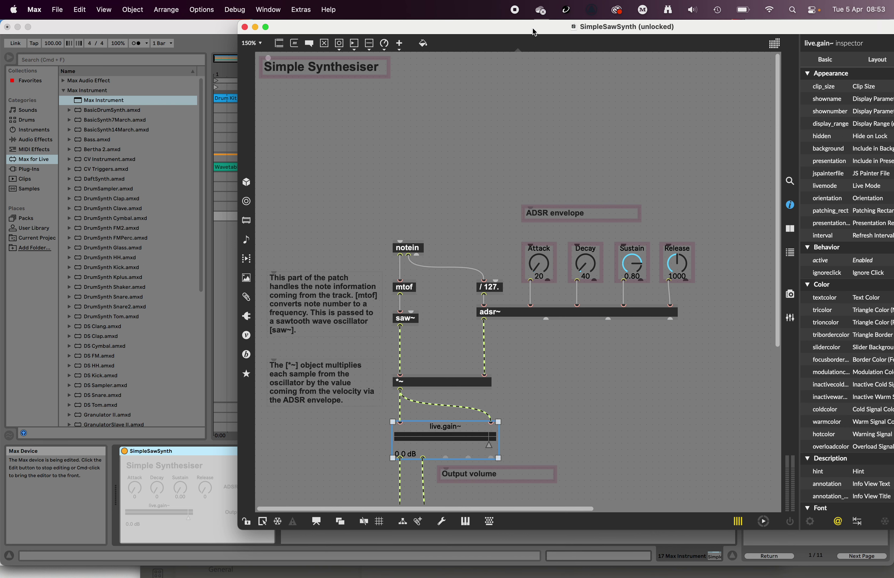
pyautogui.moveTo(533, 27); pyautogui.dragTo(343, 24)
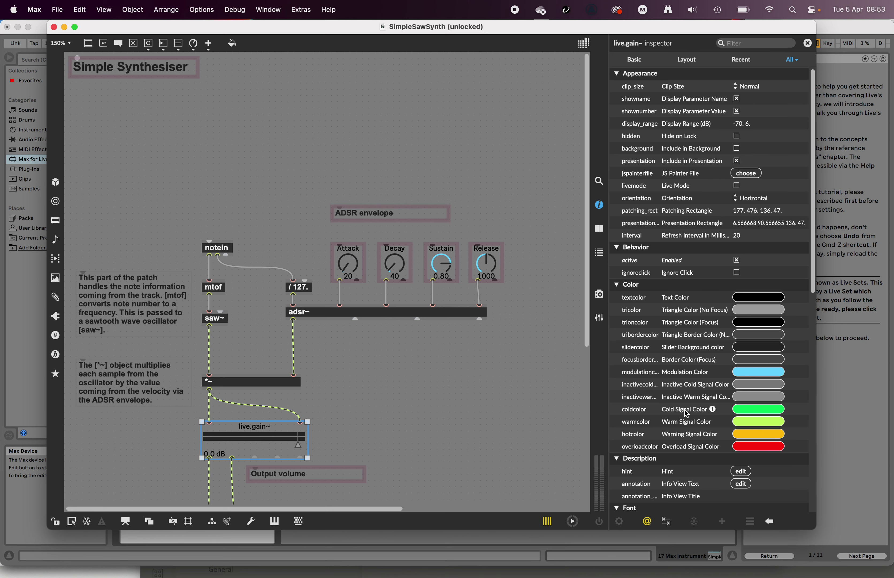
pyautogui.scroll(-5, 687, 413)
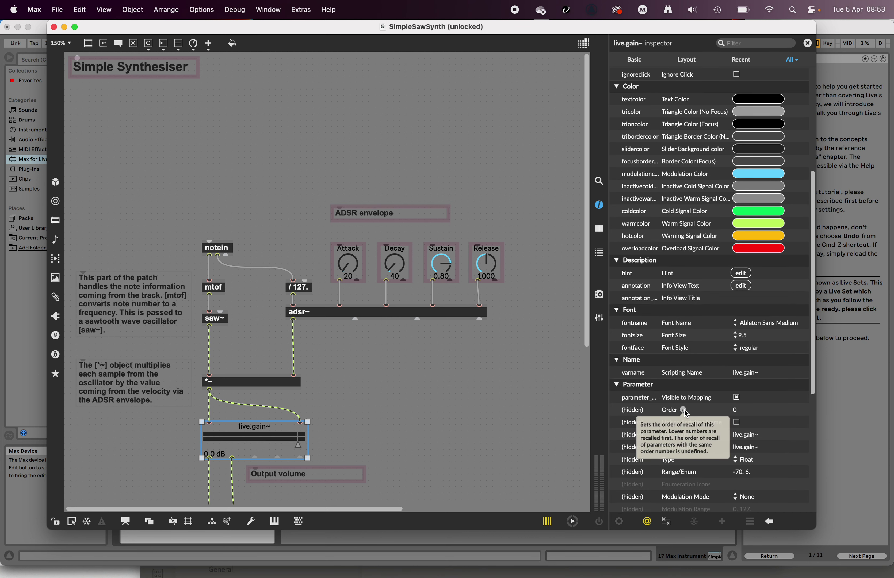
pyautogui.click(738, 434)
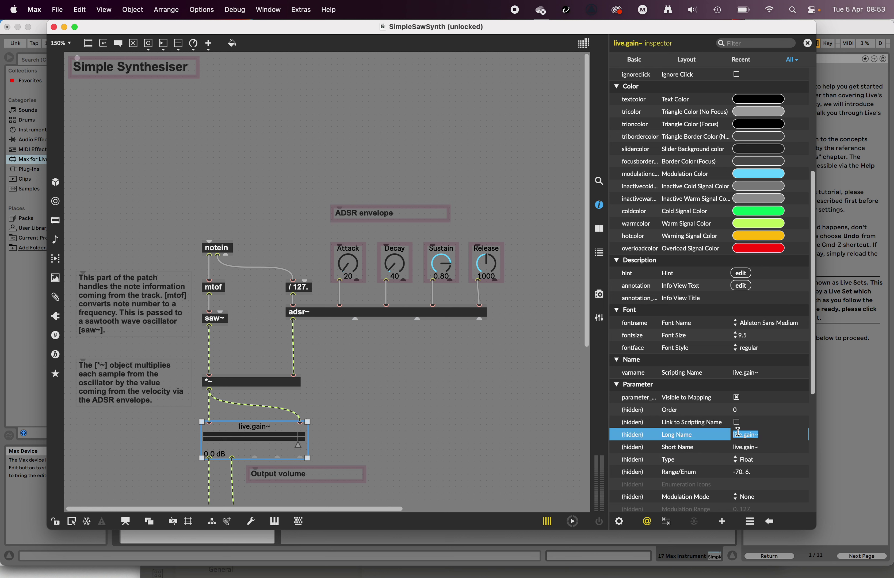
pyautogui.write('Gain')
pyautogui.press('Tab')
pyautogui.write('Gai')
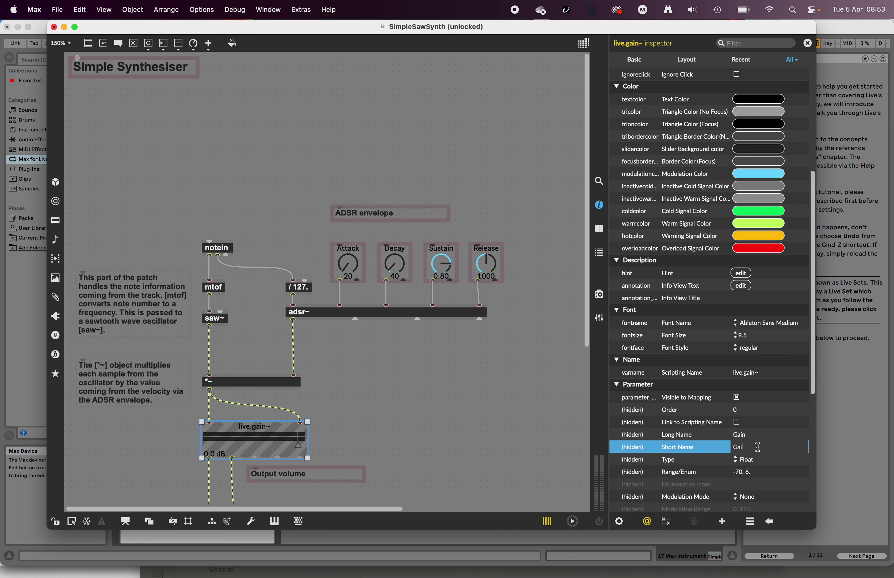
pyautogui.click(483, 421)
# Step: Save the device, then close its editor from presentation mode to return to the Live set
pyautogui.press('super+s')
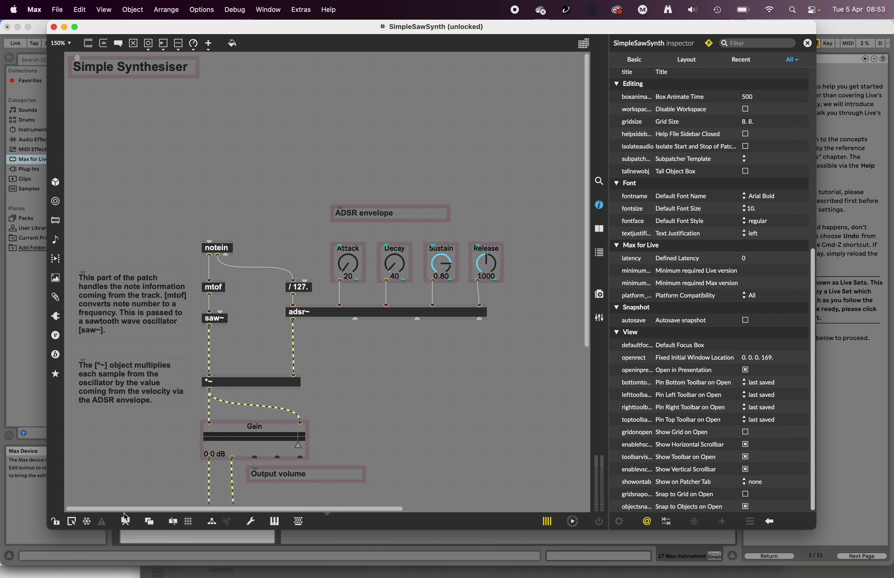
pyautogui.click(126, 521)
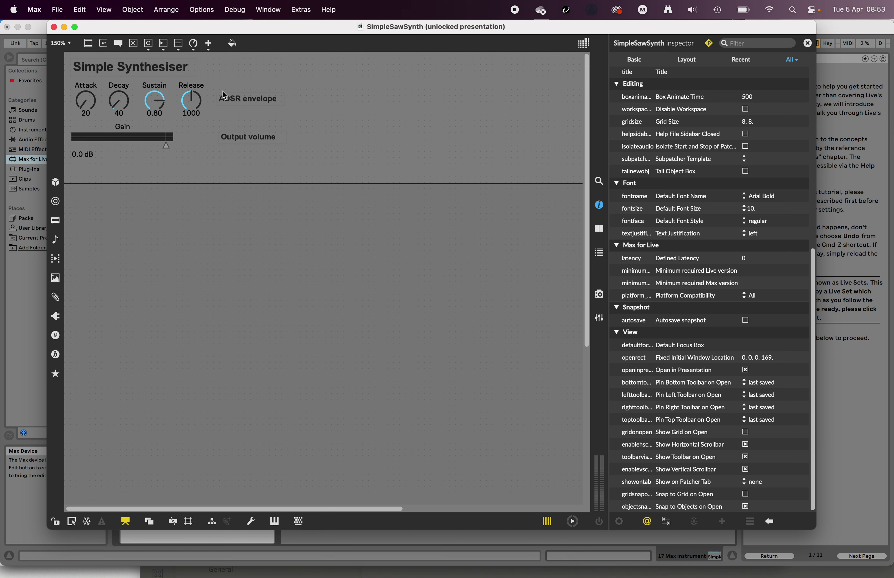
pyautogui.click(53, 27)
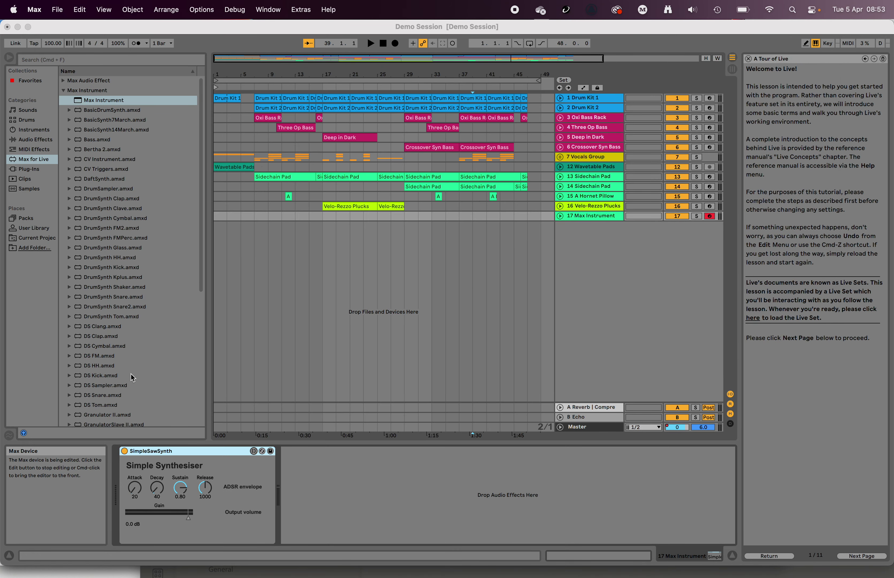